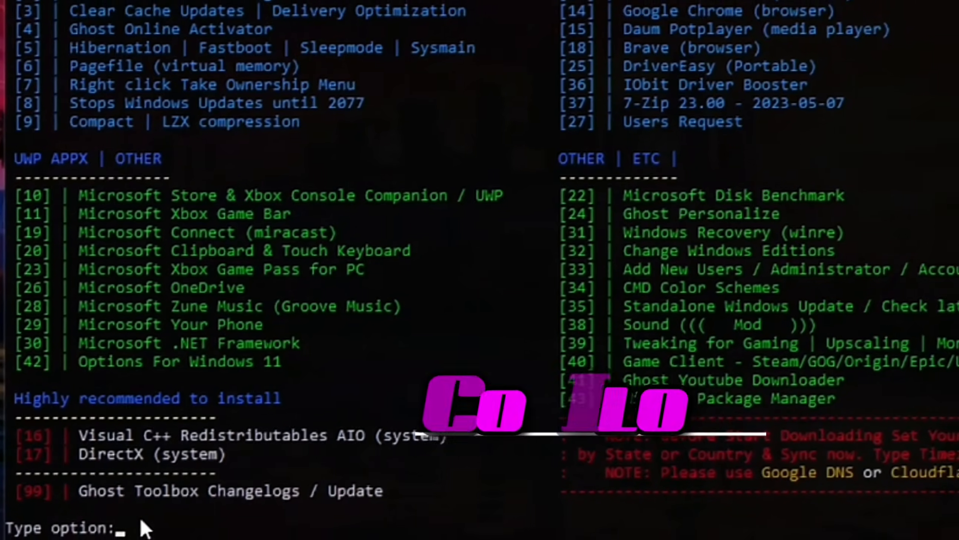
# - Enter the 'copilot' option at the Ghost Toolbox prompt to install Copilot
pyautogui.write('copilot')
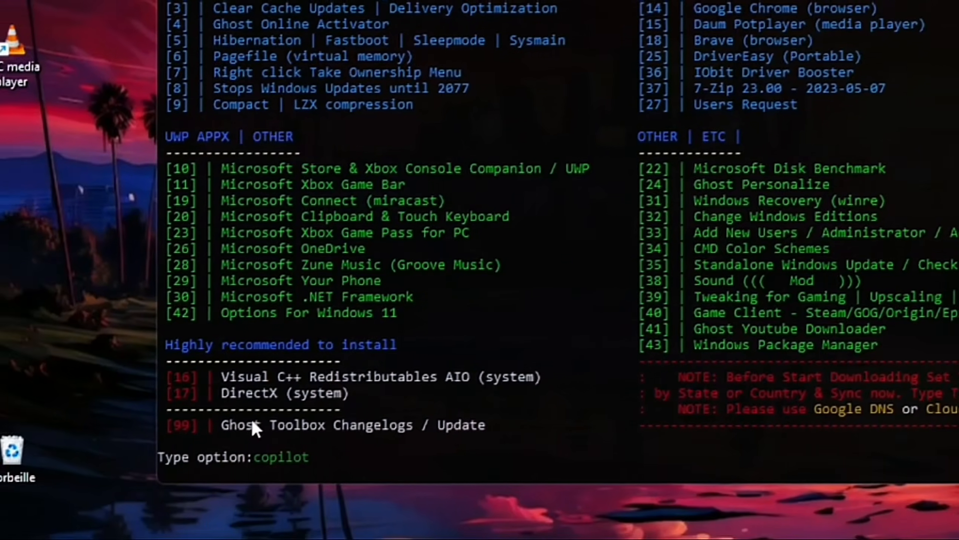
pyautogui.press('Return')
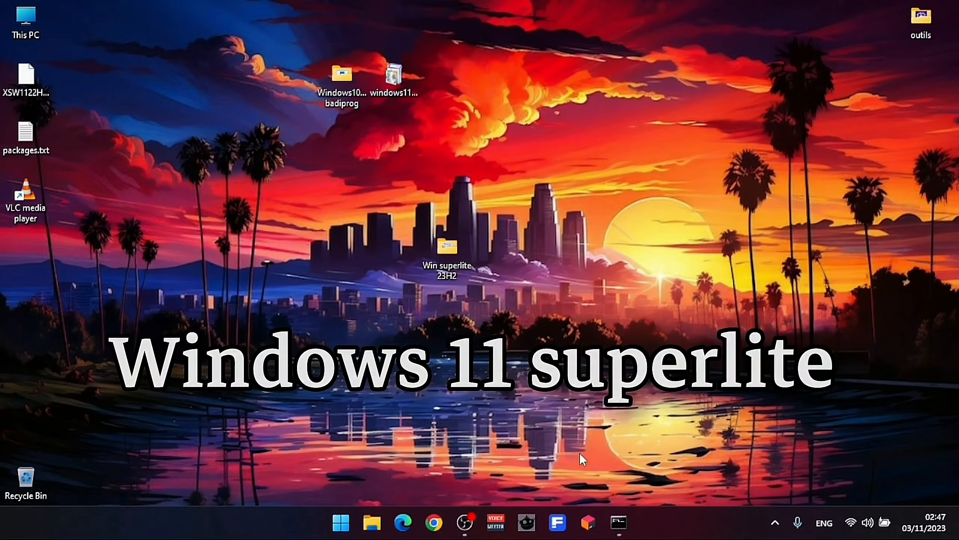
# - Bring the Ghost Toolbox console back up from its taskbar icon
pyautogui.click(619, 523)
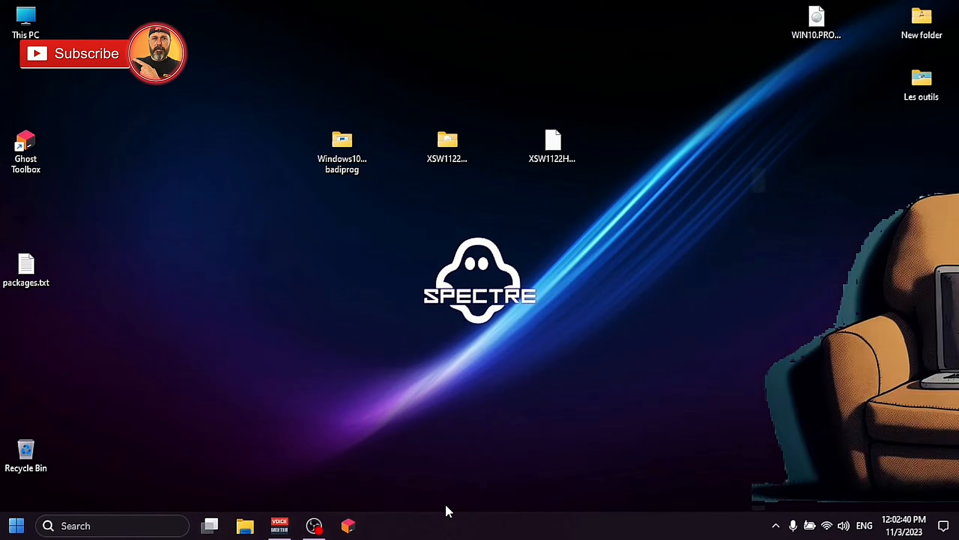
# - Open StartAllBack properties from the taskbar and turn off the enhanced classic taskbar
pyautogui.rightClick(510, 534)
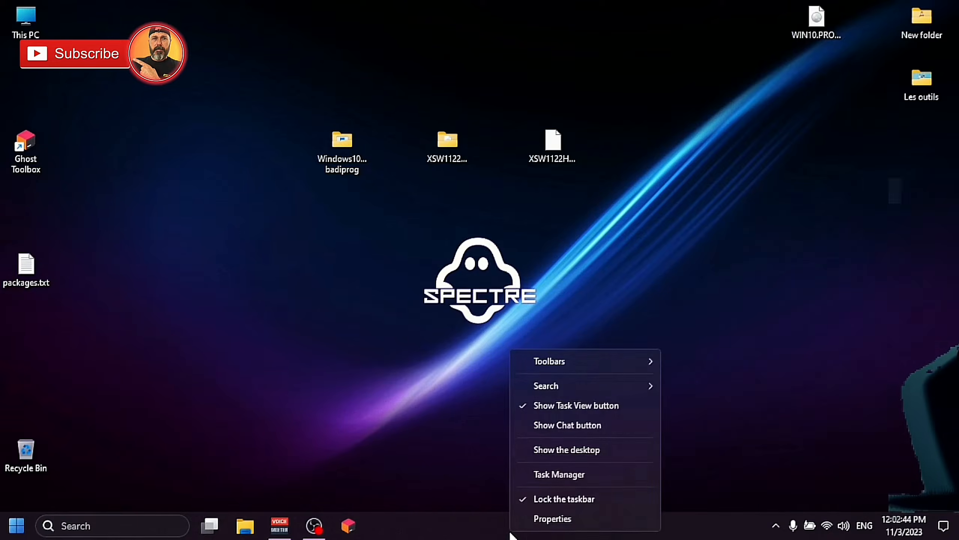
pyautogui.click(551, 518)
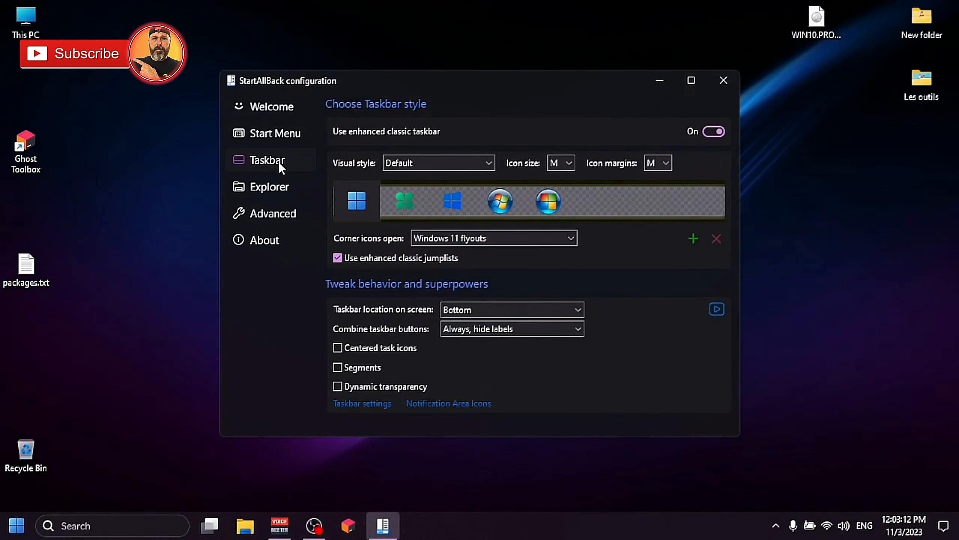
pyautogui.click(278, 163)
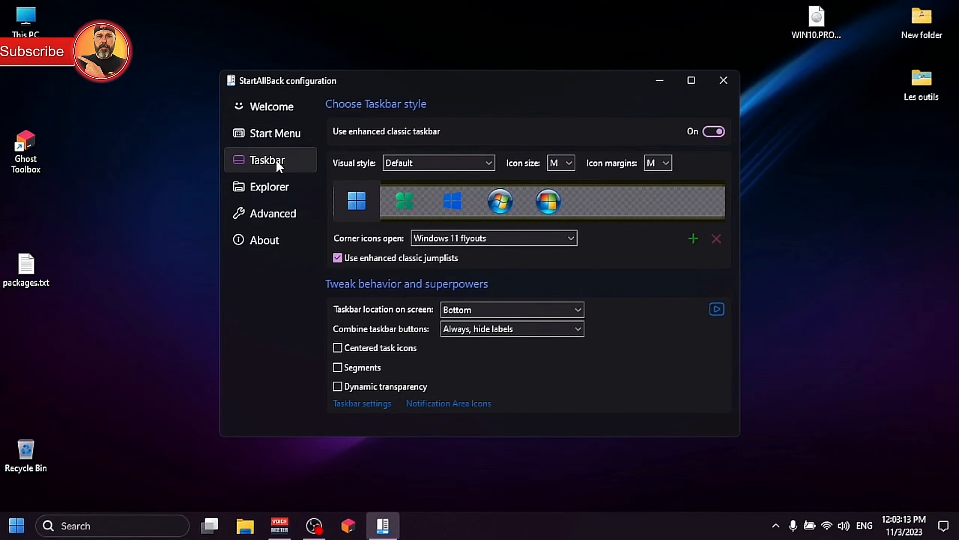
pyautogui.click(714, 132)
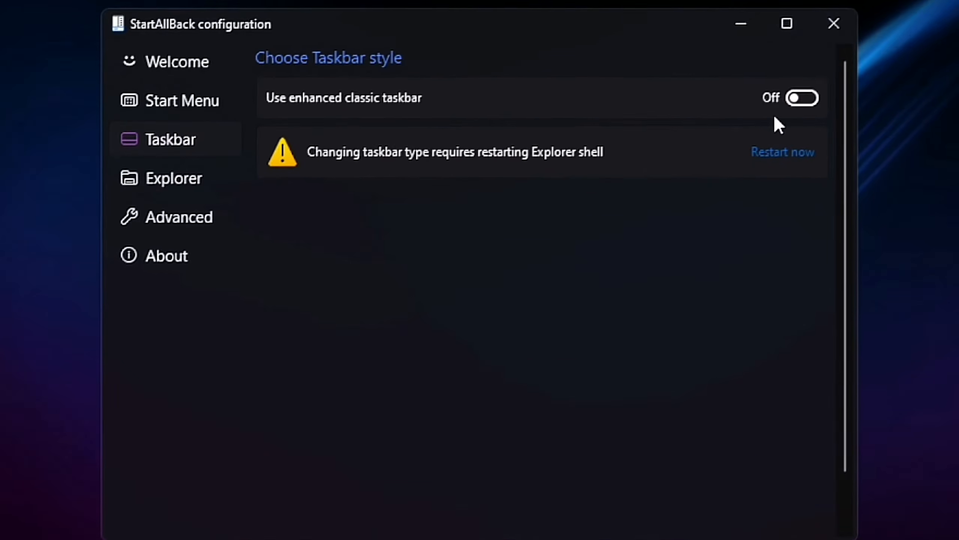
# - Enable all Explorer style options, including Mica effect and New icons
pyautogui.click(186, 189)
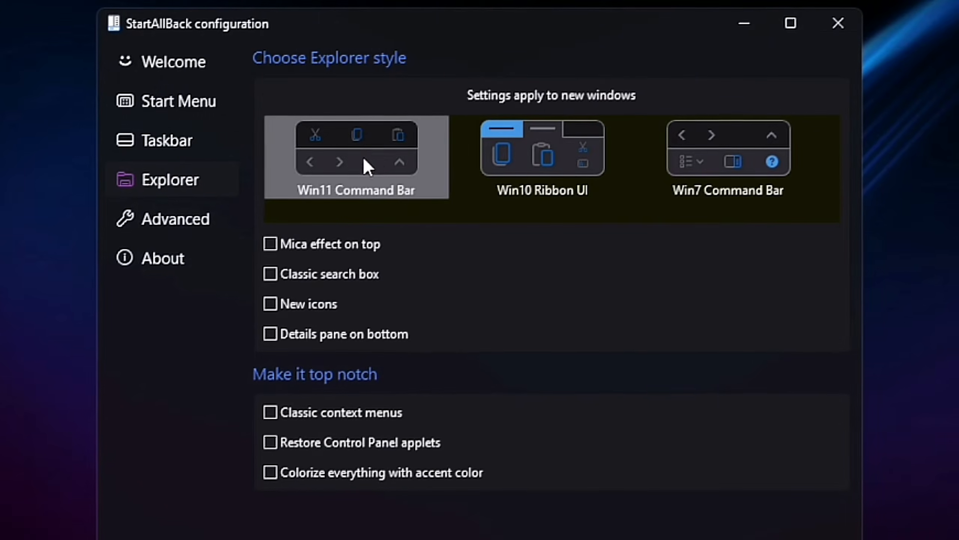
pyautogui.click(274, 251)
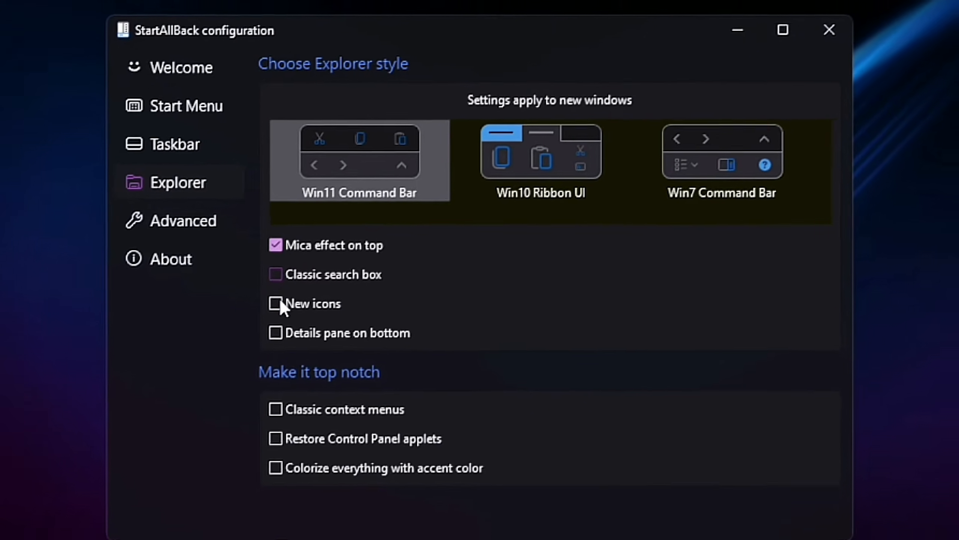
pyautogui.click(279, 304)
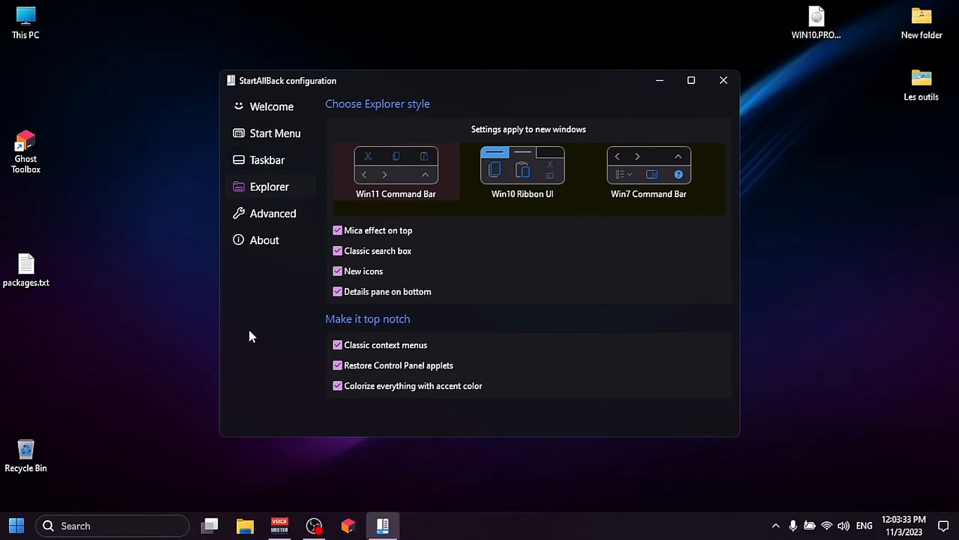
# - Turn off the enhanced classic Start menu and close StartAllBack
pyautogui.click(19, 524)
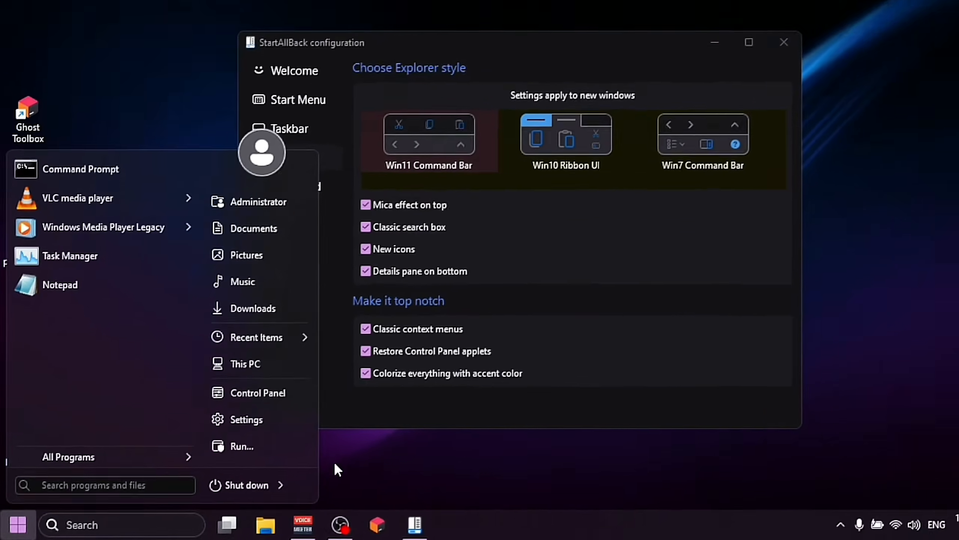
pyautogui.click(334, 461)
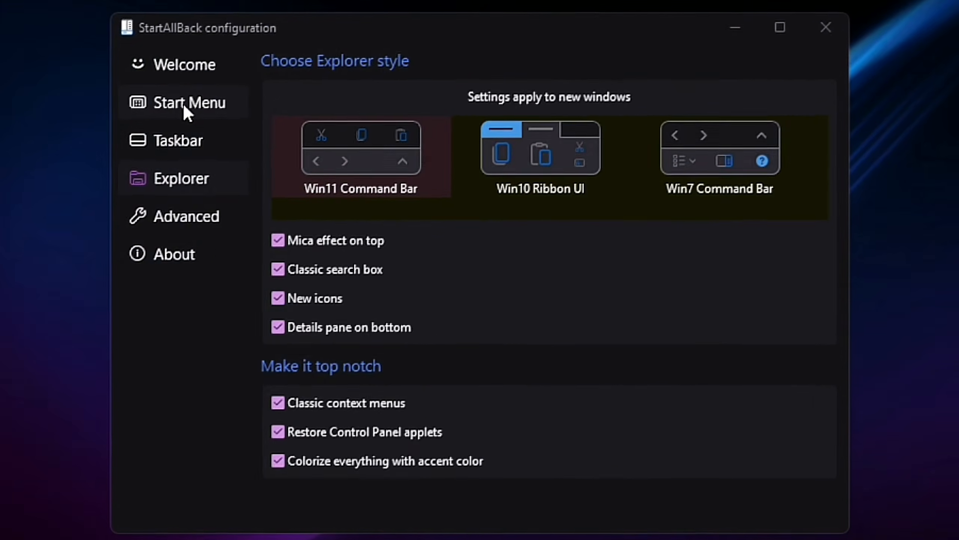
pyautogui.click(296, 97)
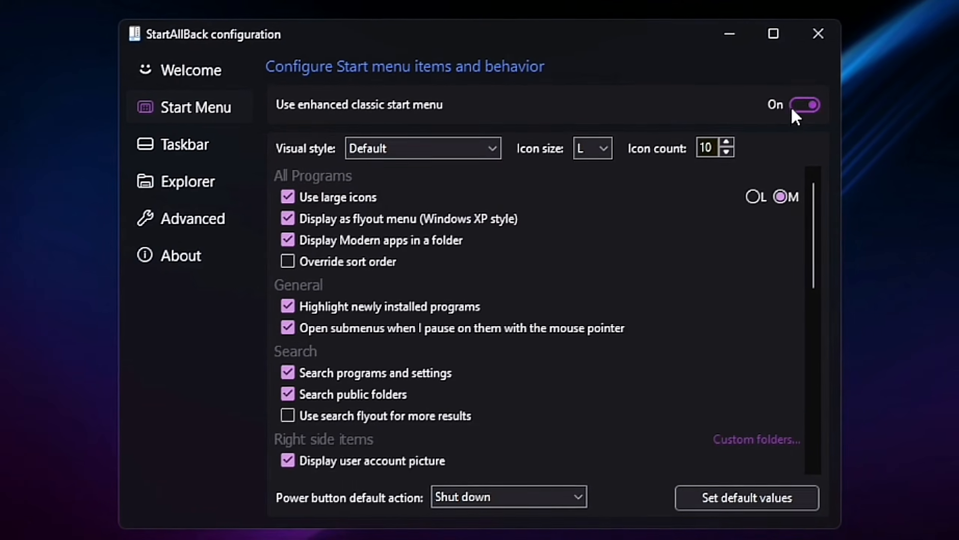
pyautogui.click(801, 104)
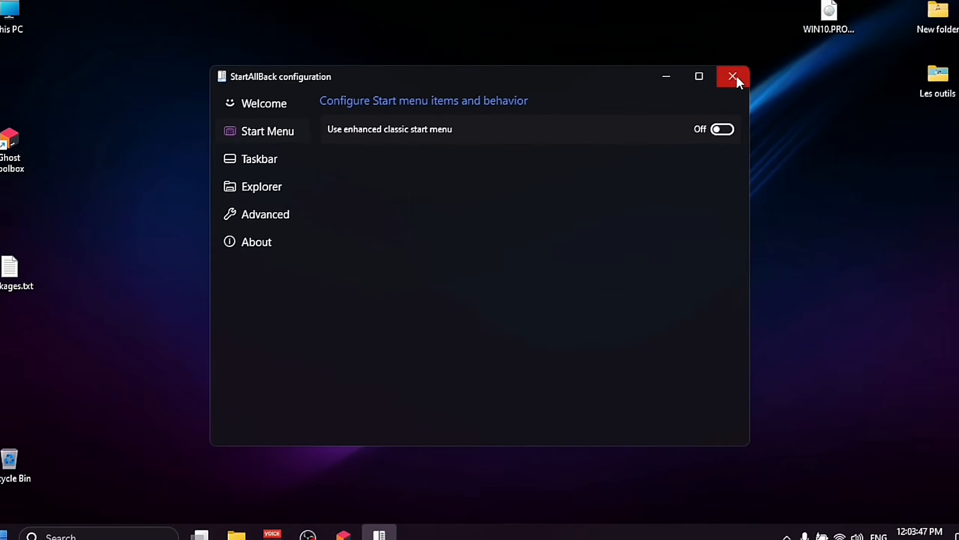
pyautogui.click(814, 39)
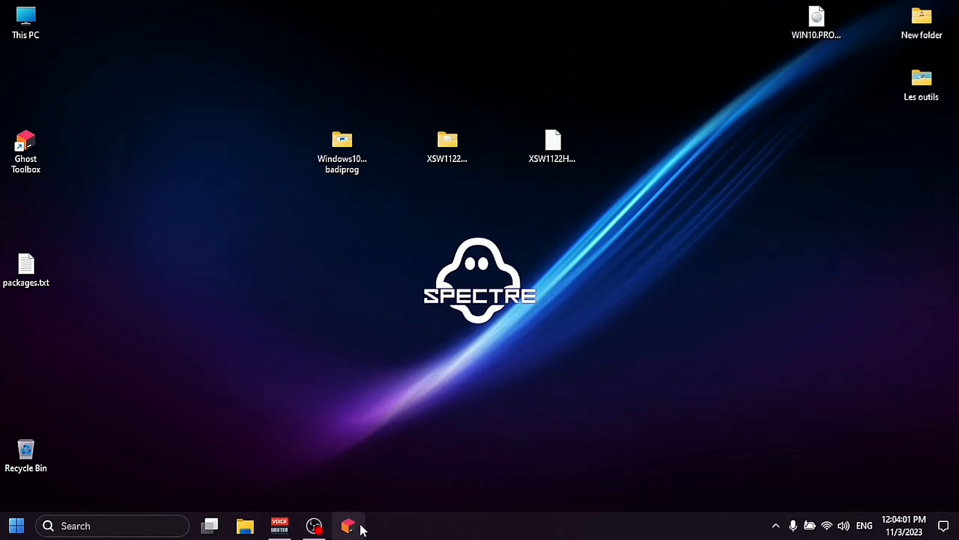
# - Check the Start menu, then restart Explorer from StartAllBack's Taskbar page
pyautogui.click(16, 531)
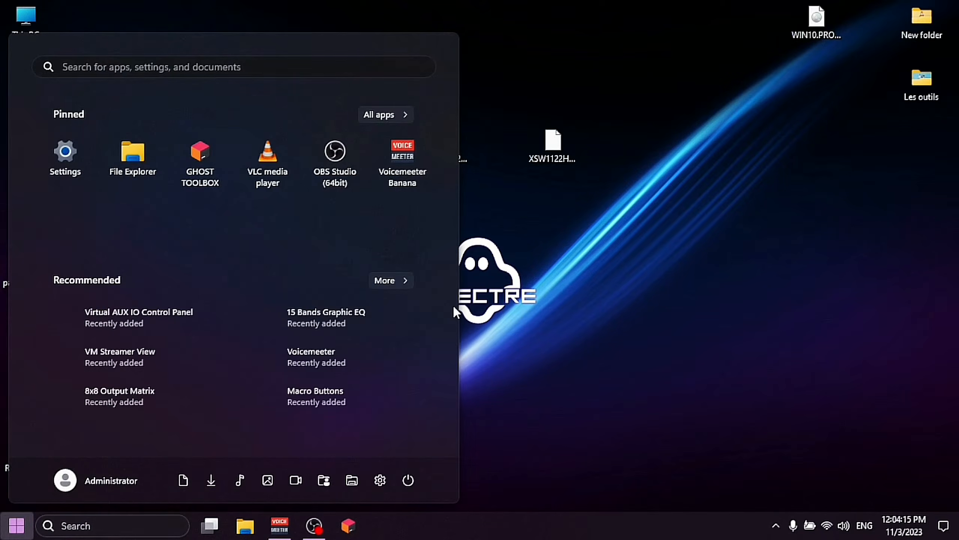
pyautogui.click(483, 216)
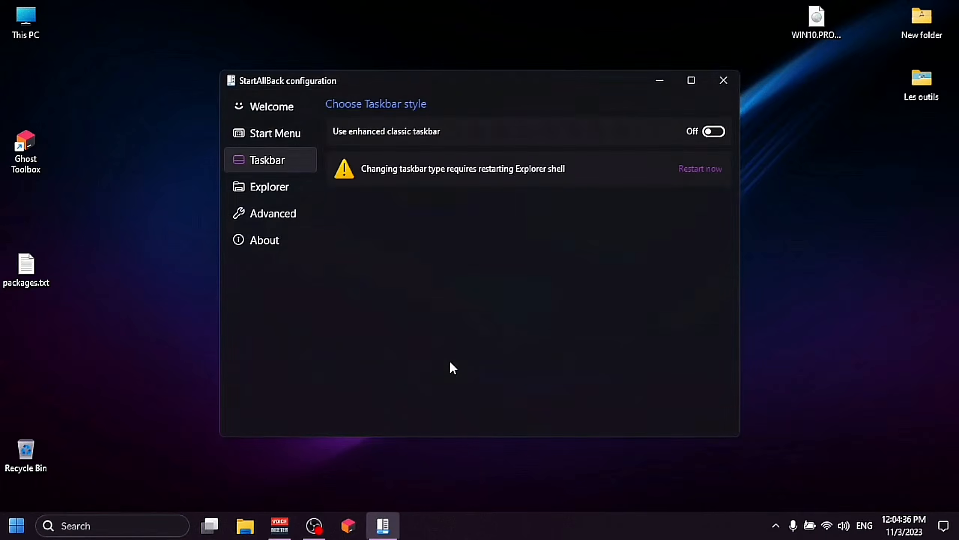
pyautogui.click(289, 135)
pyautogui.click(272, 106)
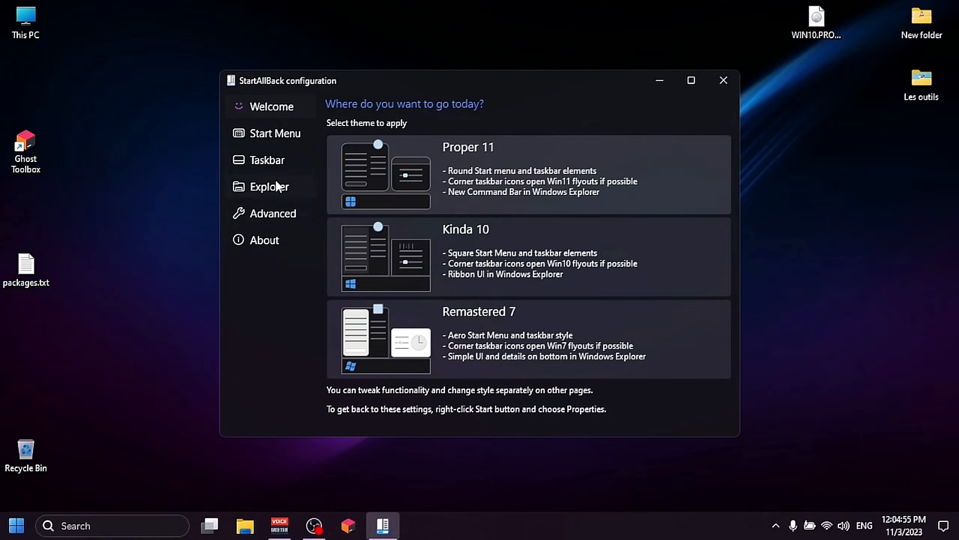
pyautogui.click(273, 162)
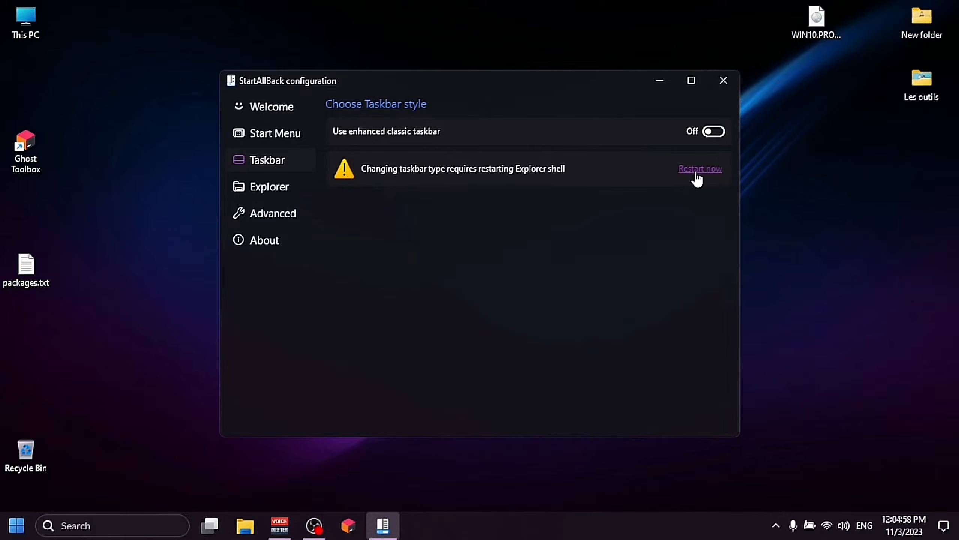
pyautogui.click(696, 172)
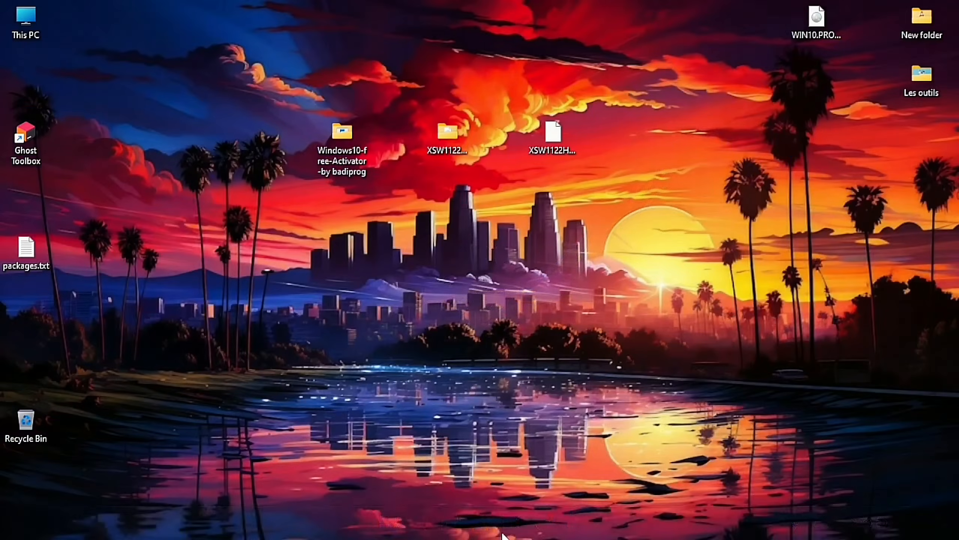
# - Enter the Wi-Fi security key, connect to Livebox-1550, and close the network list
pyautogui.moveTo(460, 523)
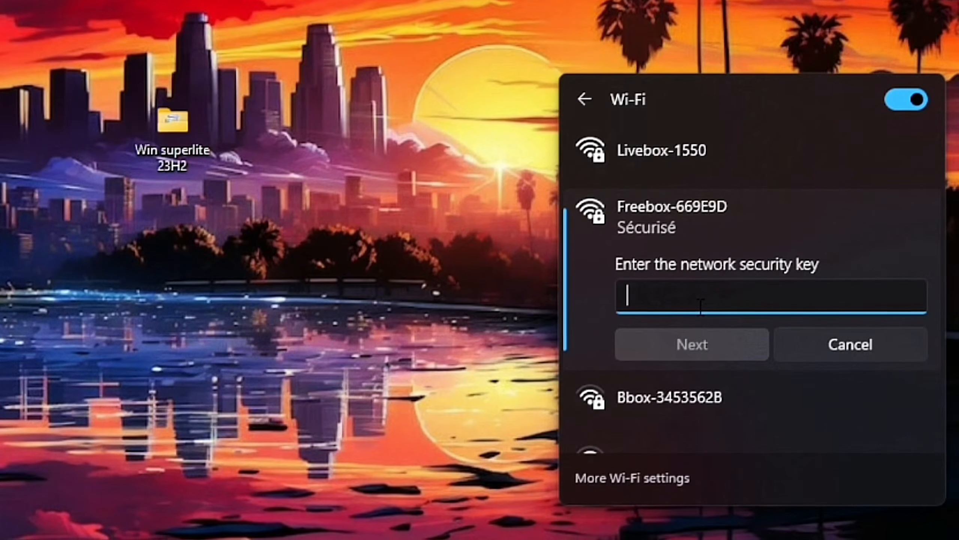
pyautogui.write('QW')
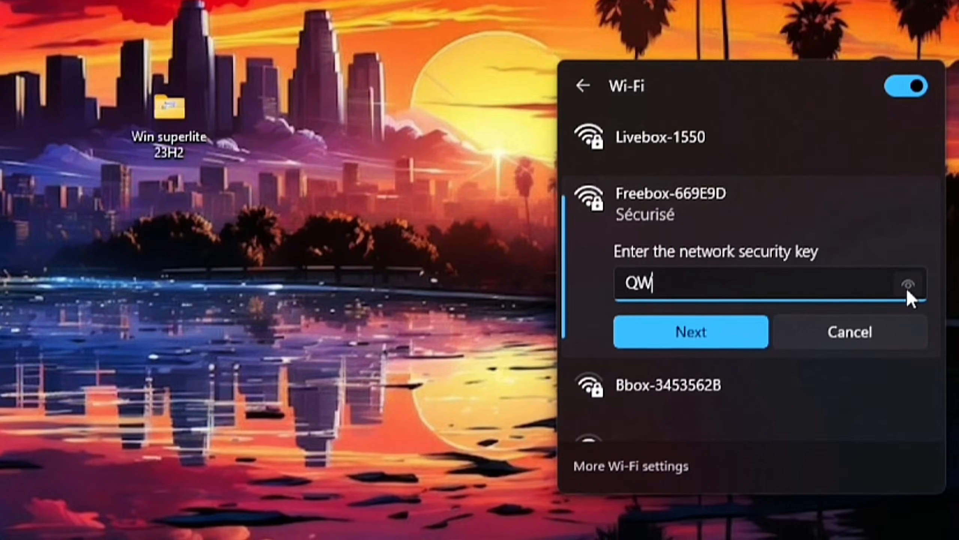
pyautogui.click(909, 290)
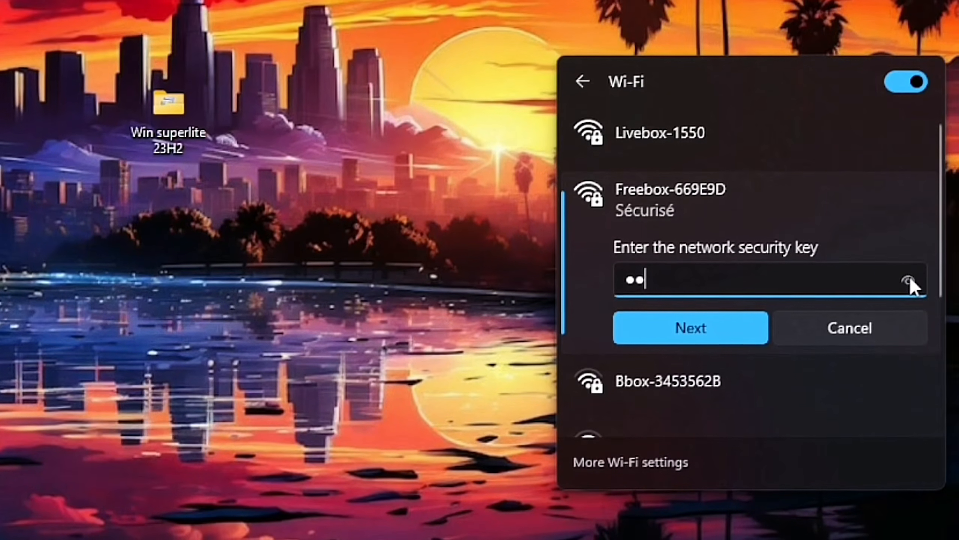
pyautogui.press('BackSpace')
pyautogui.press('BackSpace')
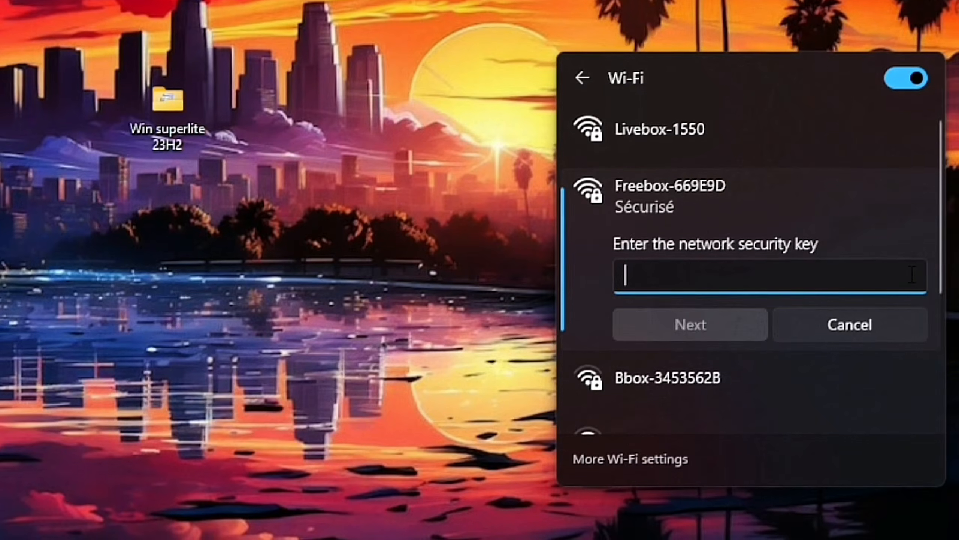
pyautogui.write('Q')
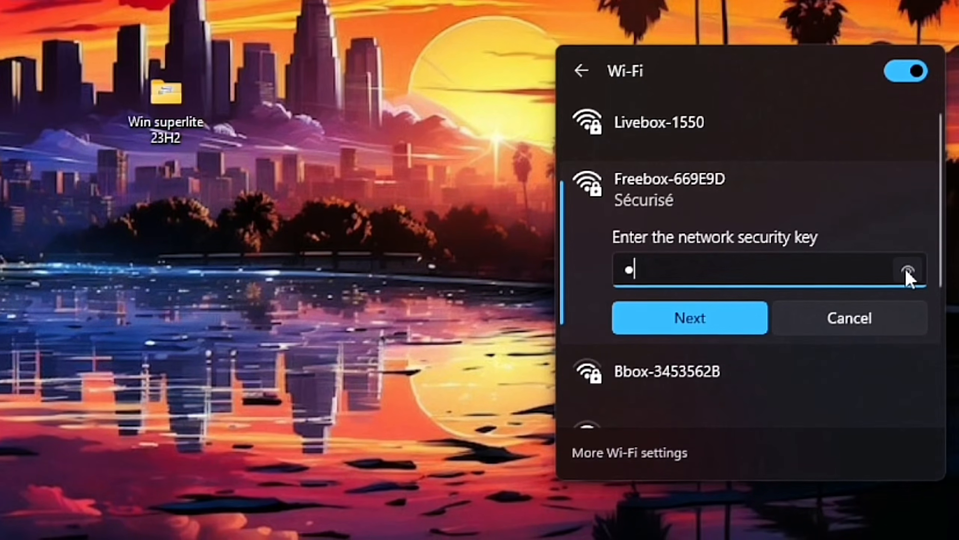
pyautogui.click(907, 269)
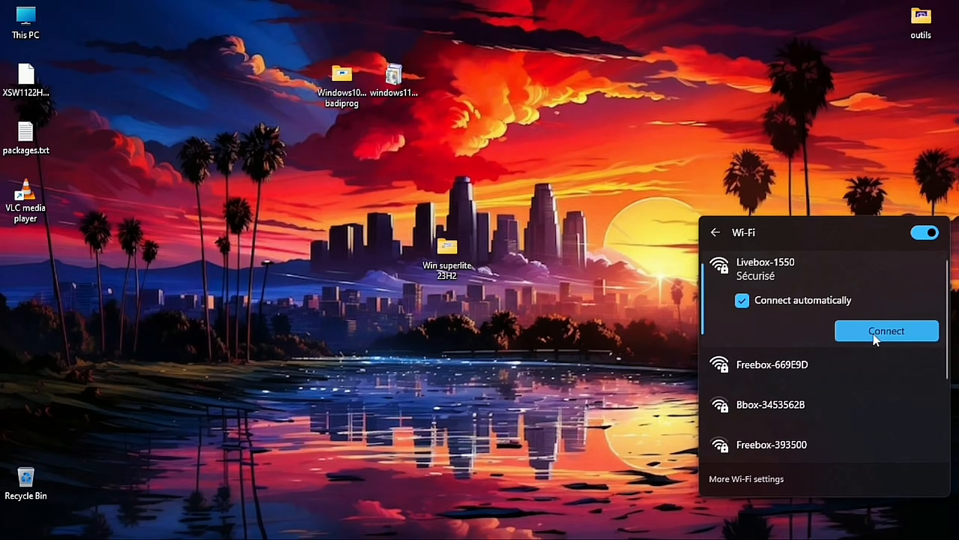
pyautogui.click(873, 331)
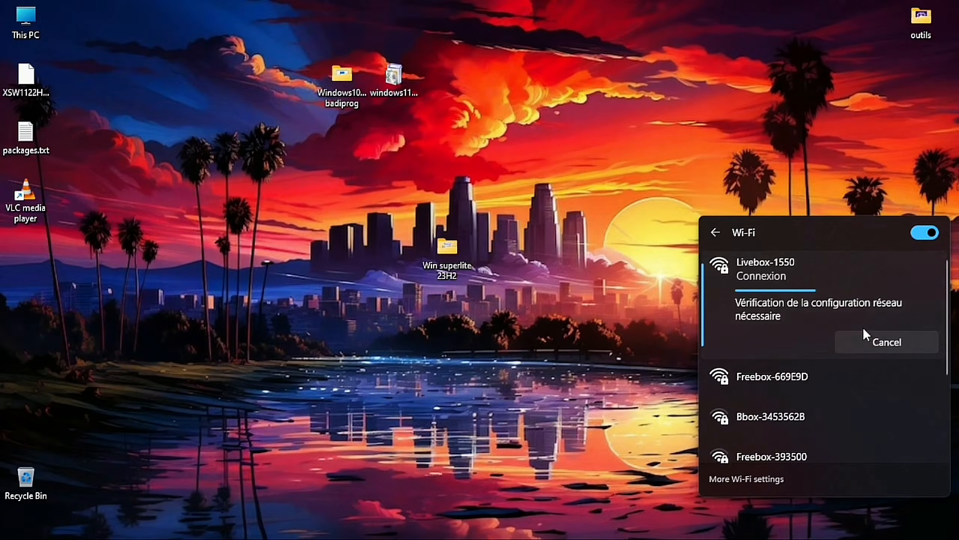
pyautogui.click(644, 308)
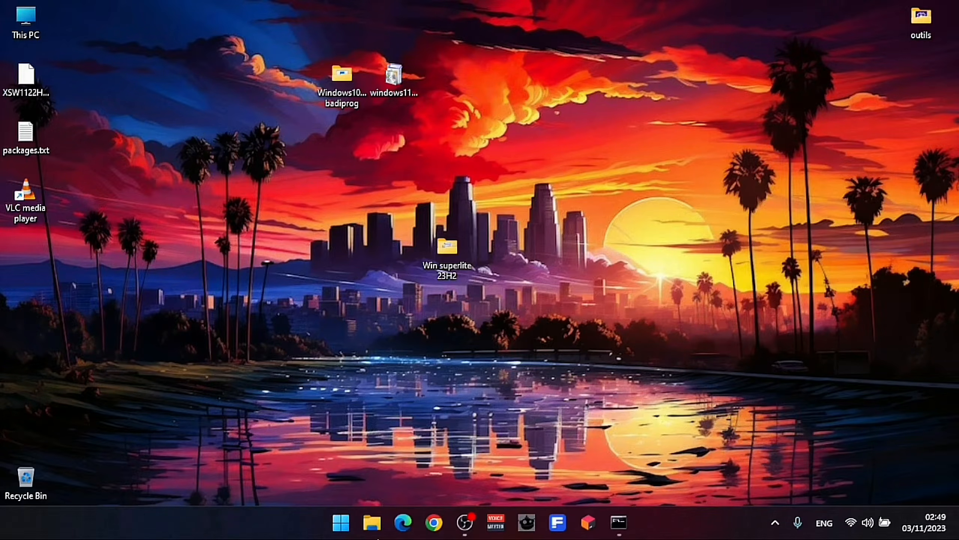
# - Open the Time & language > Language & region page in Settings
pyautogui.rightClick(342, 524)
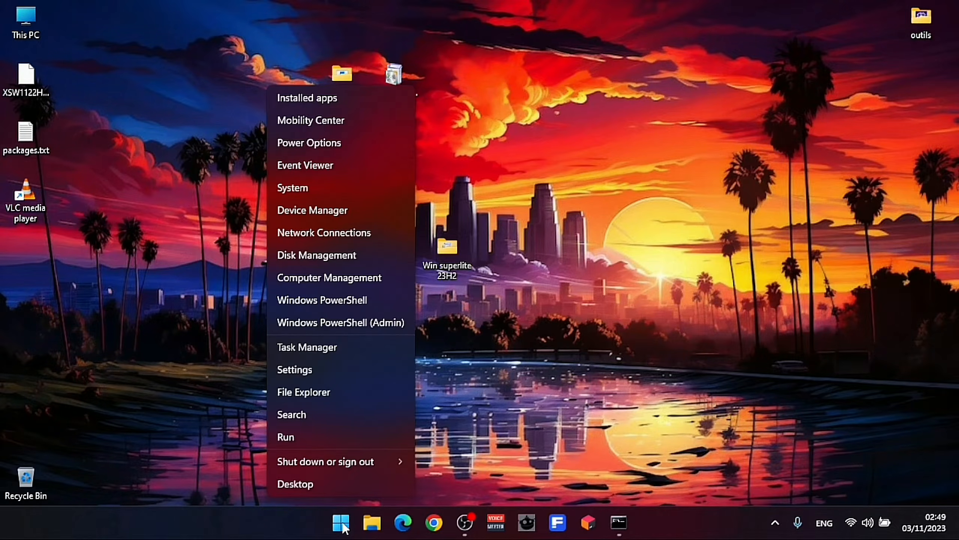
pyautogui.click(318, 374)
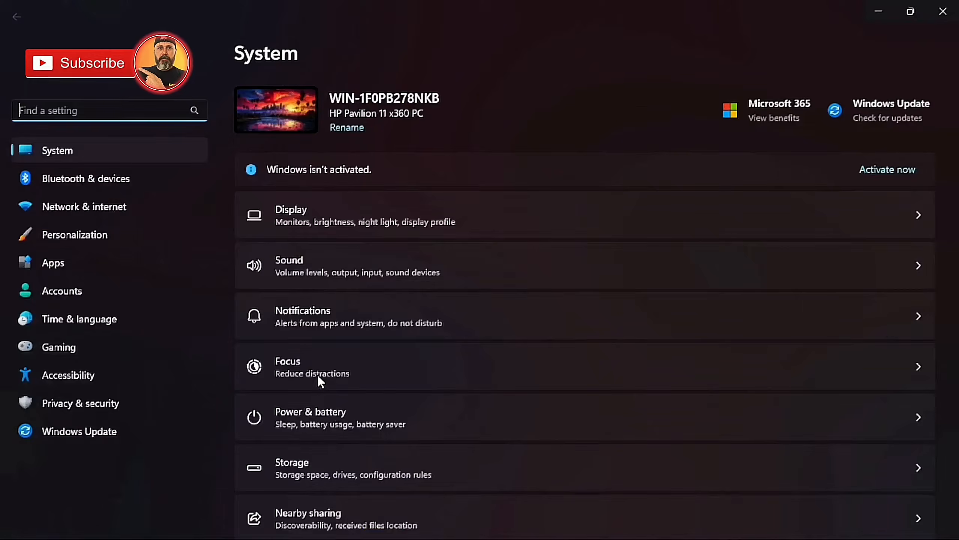
pyautogui.click(118, 319)
pyautogui.click(429, 235)
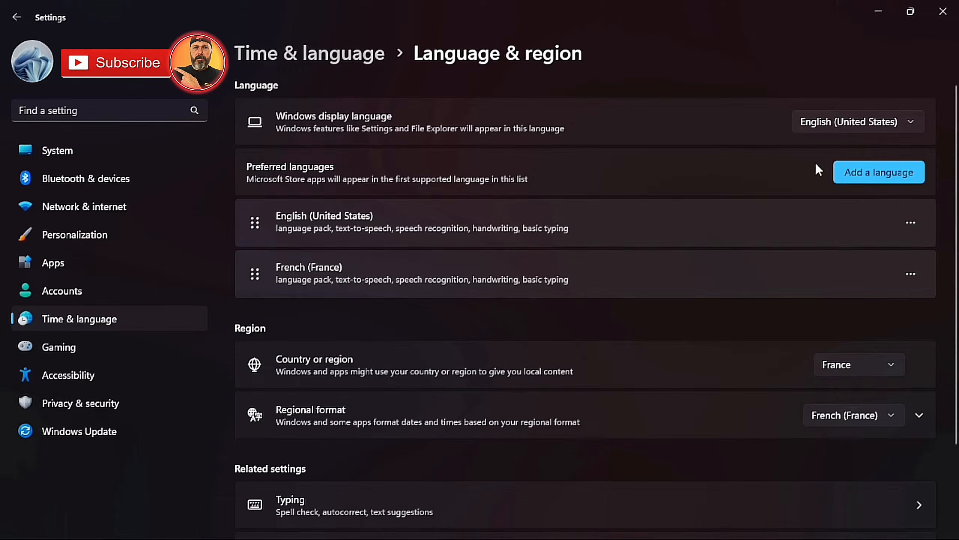
# - Start adding Français (Canada) as a language, then cancel the installation
pyautogui.click(864, 171)
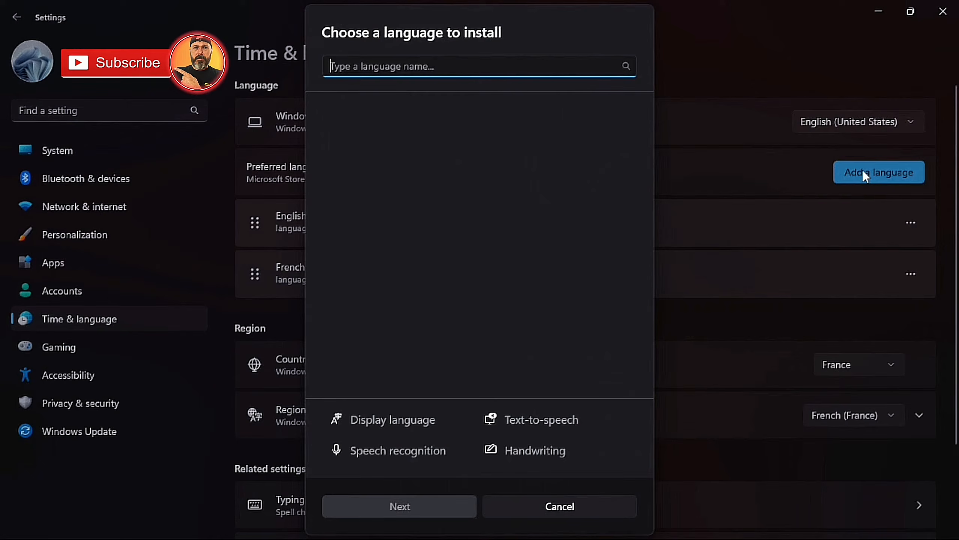
pyautogui.write('FR')
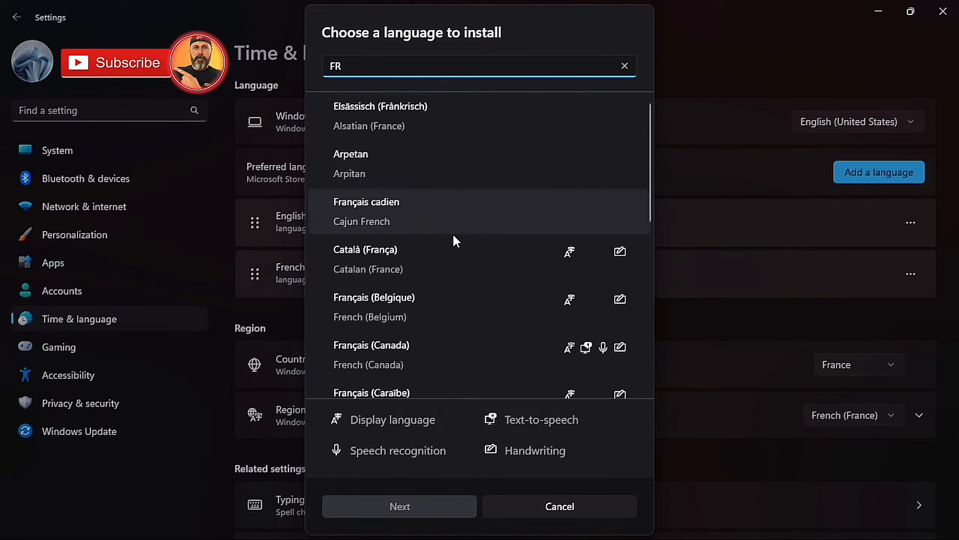
pyautogui.click(472, 350)
pyautogui.click(429, 507)
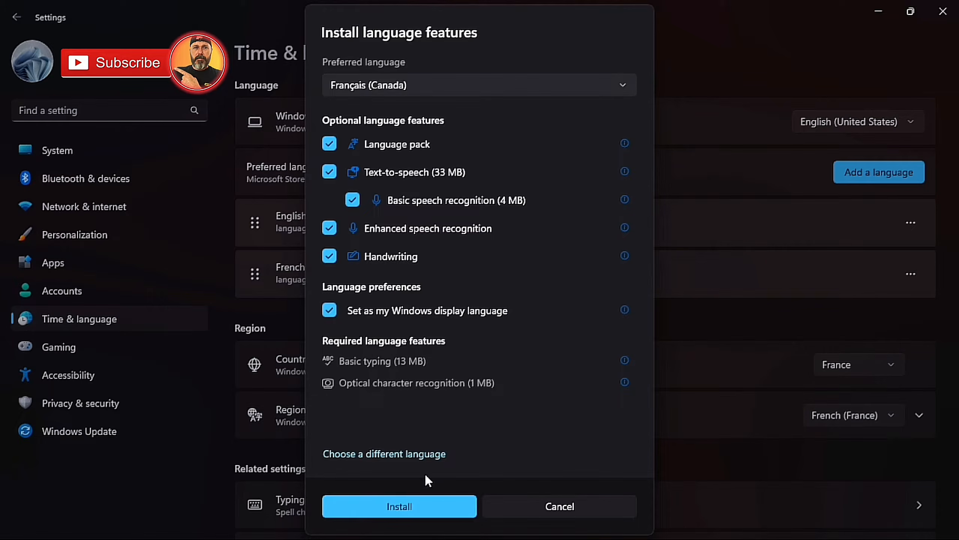
pyautogui.click(548, 506)
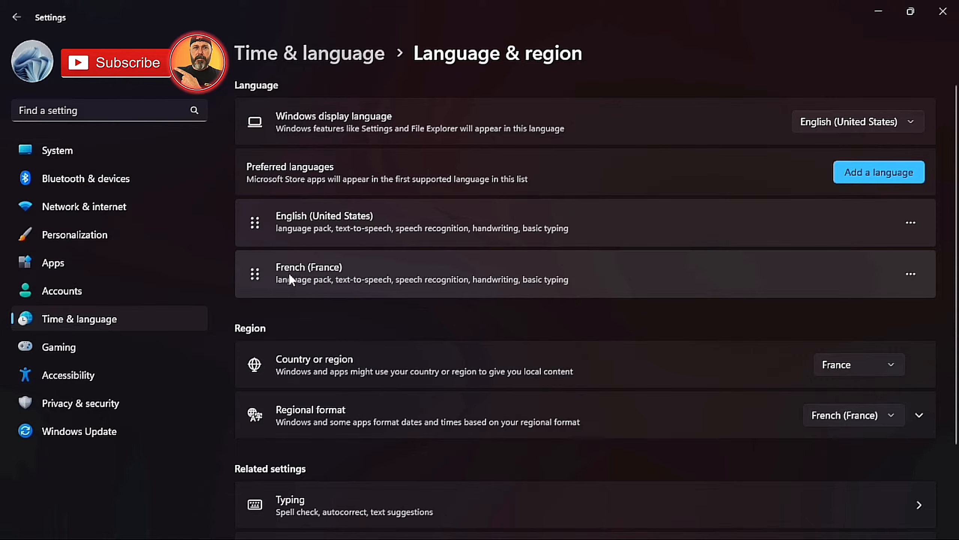
# - Move French (France) to the top and make Français (France) the display language
pyautogui.click(911, 273)
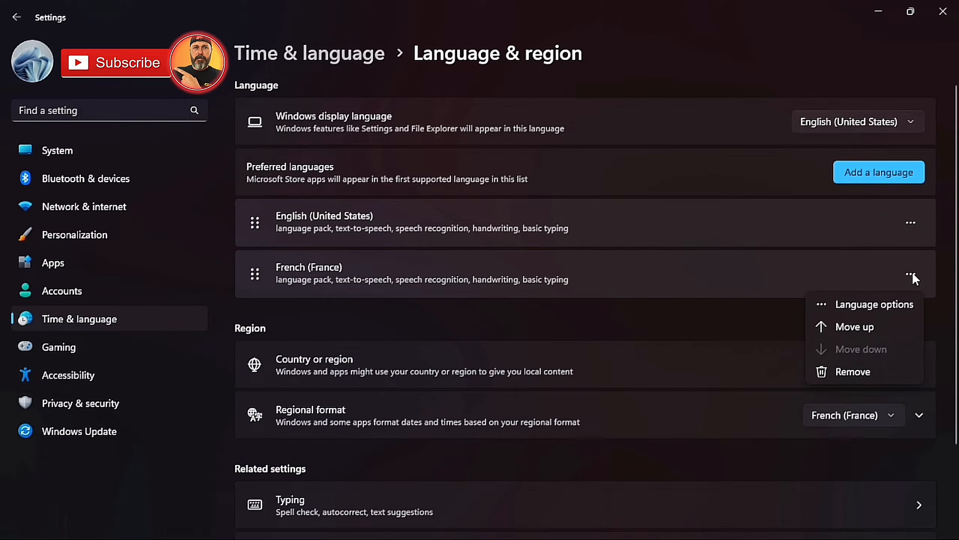
pyautogui.click(856, 326)
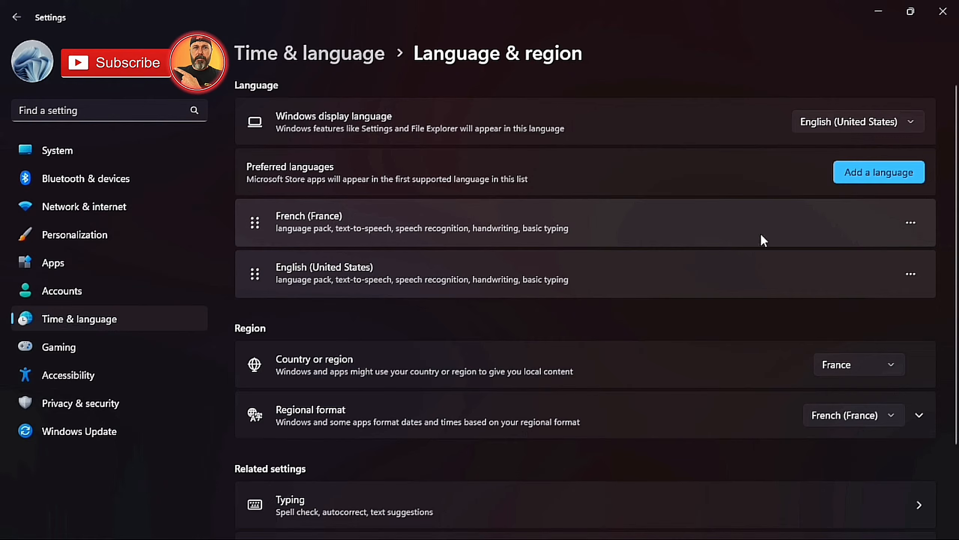
pyautogui.click(880, 121)
pyautogui.click(833, 147)
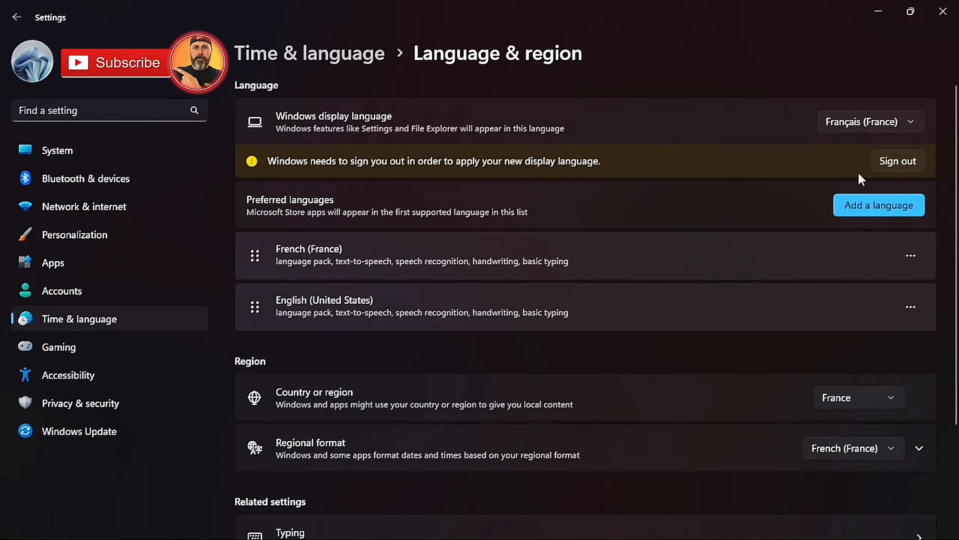
# - Keep France as country and French (France) as the regional format
pyautogui.click(882, 401)
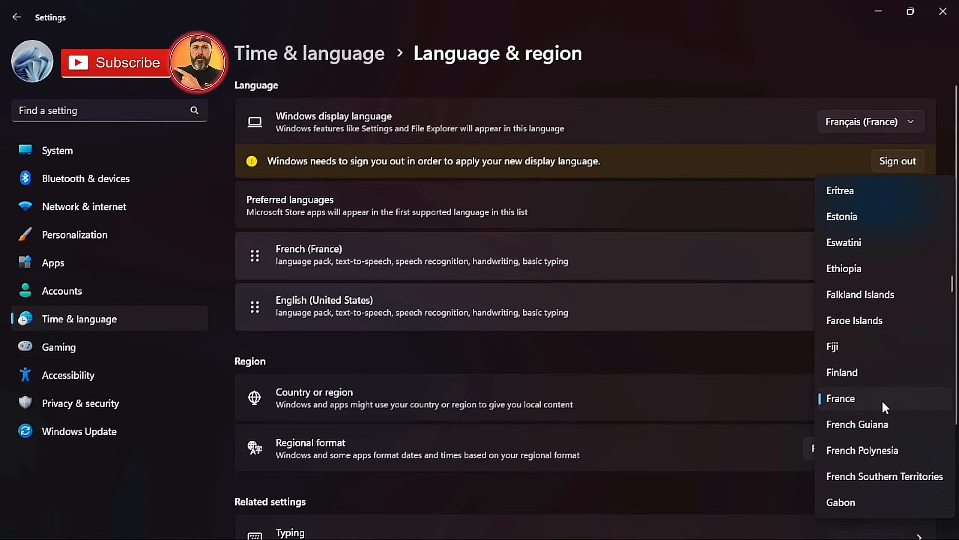
pyautogui.click(855, 396)
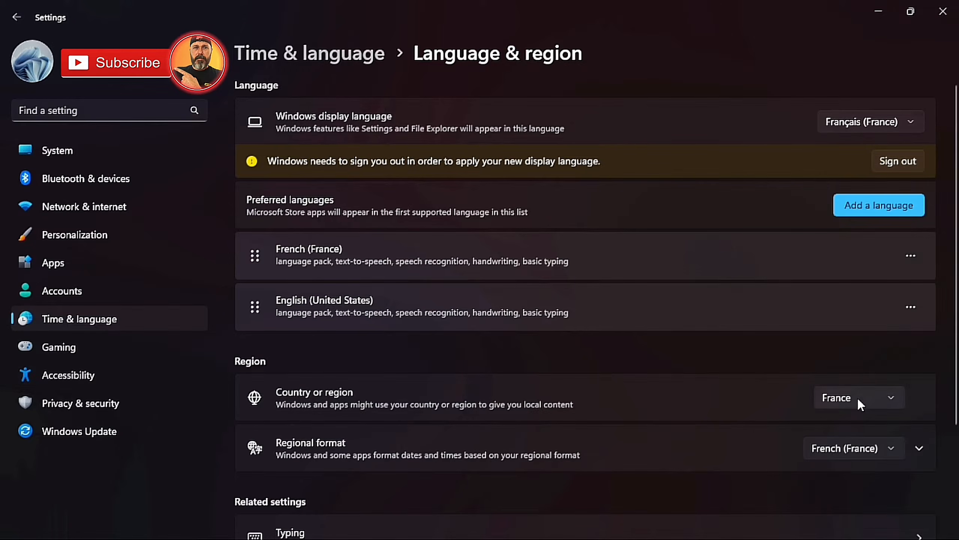
pyautogui.click(895, 443)
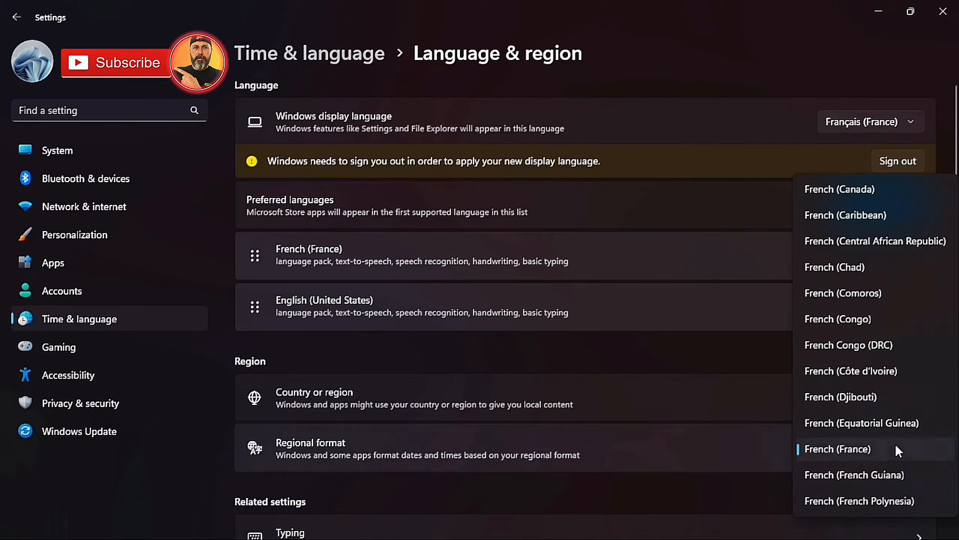
pyautogui.click(897, 448)
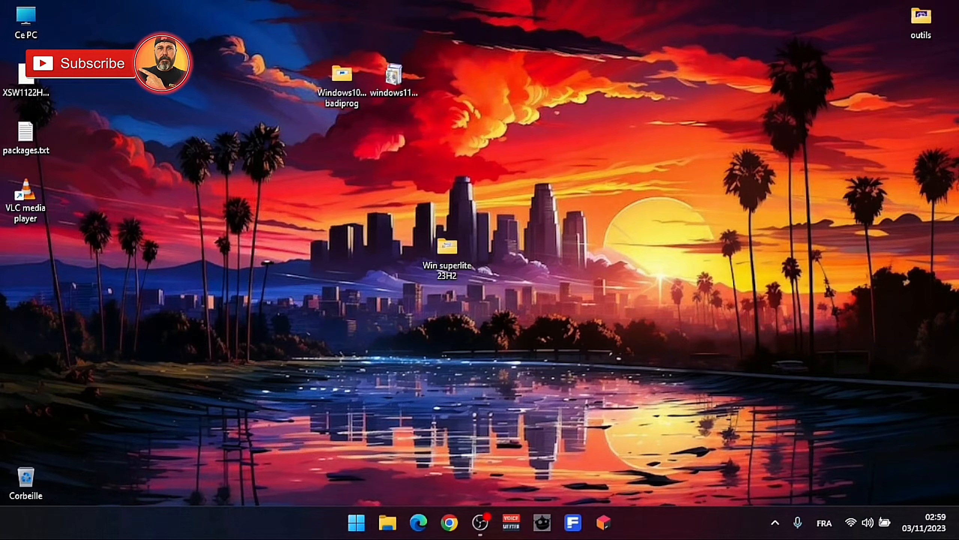
# - Open and dismiss the Win+X menu, then open the French desktop context menu
pyautogui.rightClick(354, 530)
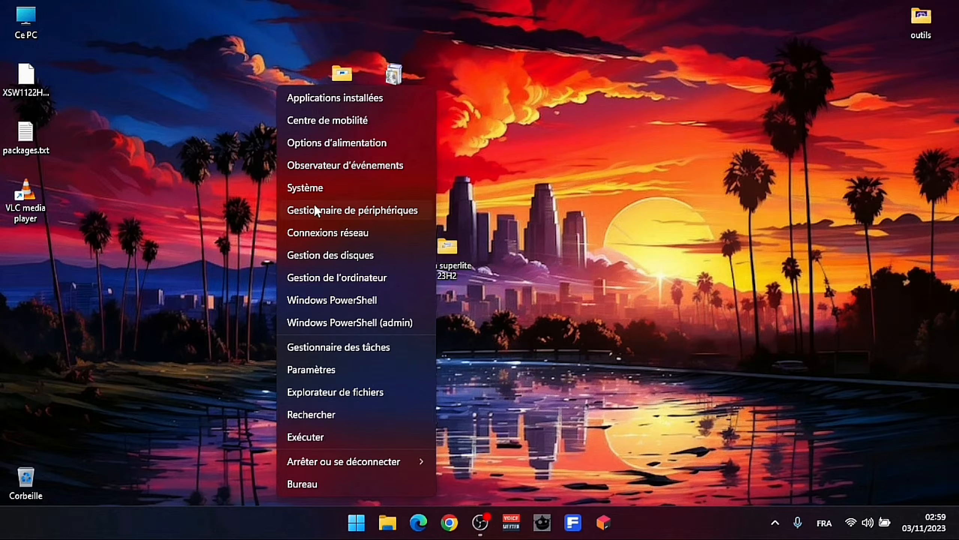
pyautogui.click(478, 236)
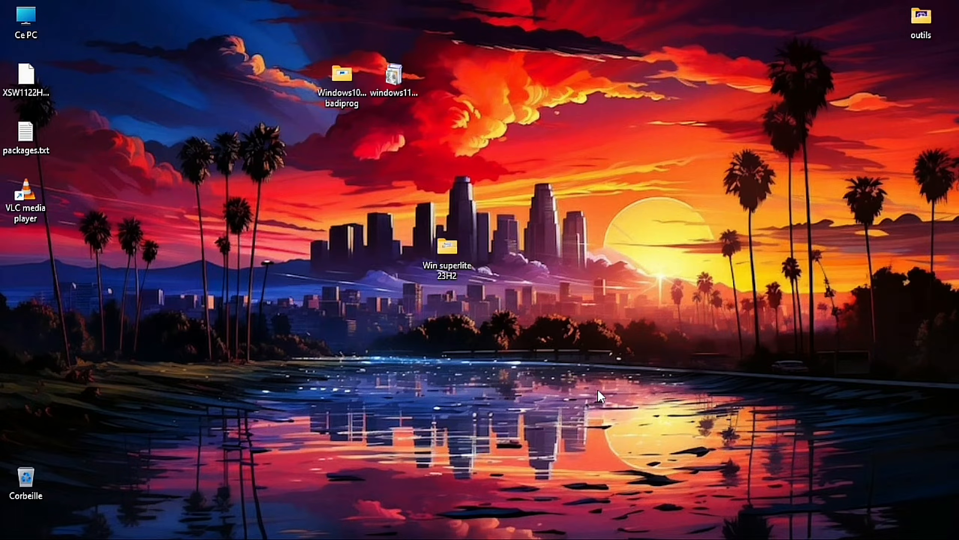
pyautogui.moveTo(688, 539)
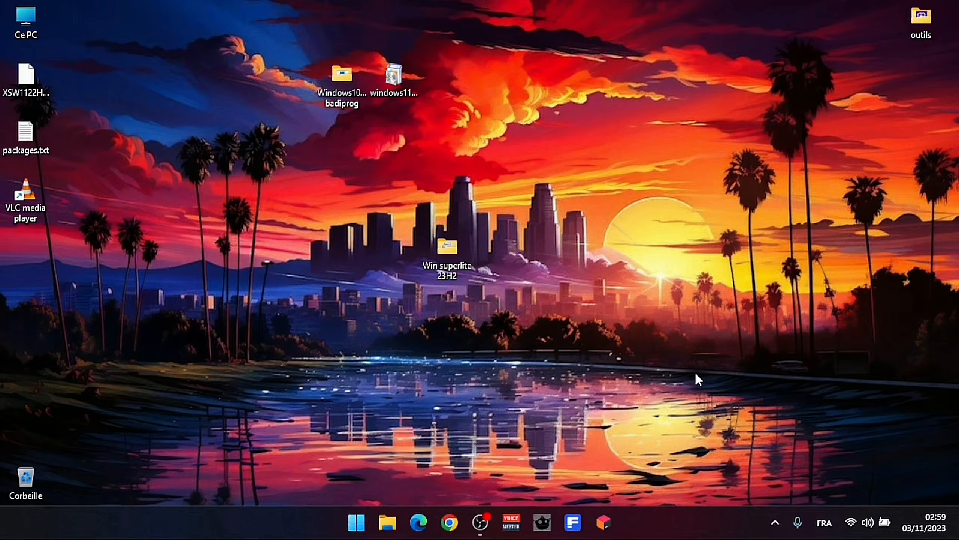
pyautogui.rightClick(639, 163)
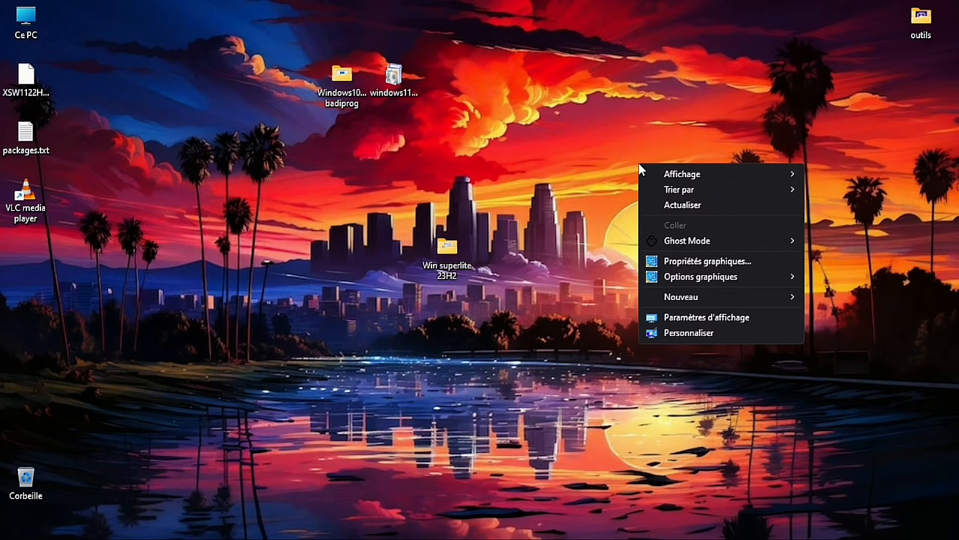
pyautogui.click(682, 333)
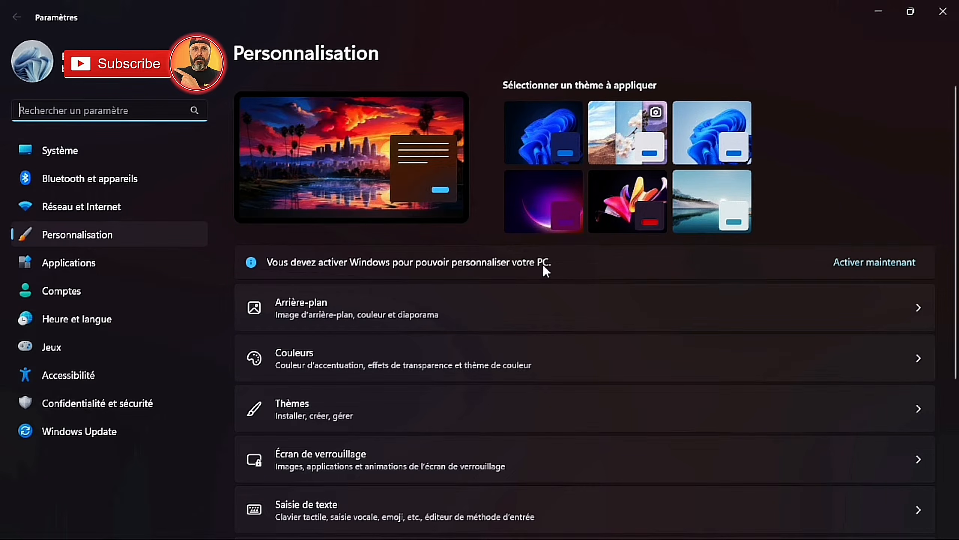
pyautogui.click(876, 311)
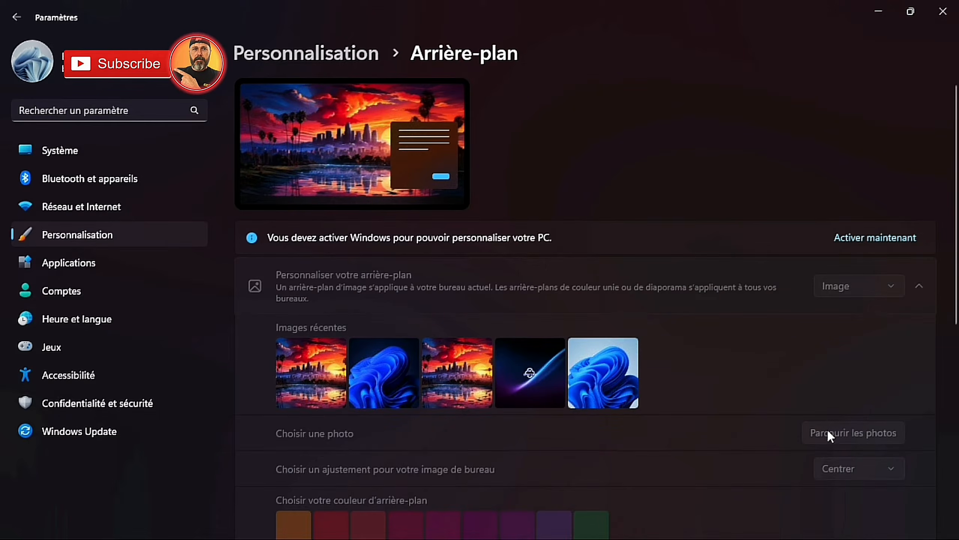
pyautogui.scroll(-3, 956, 316)
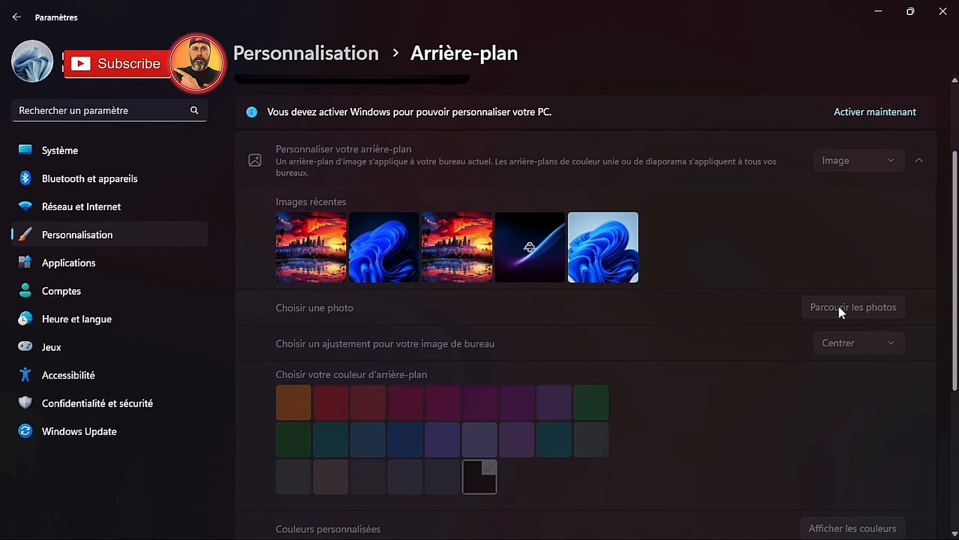
pyautogui.click(943, 11)
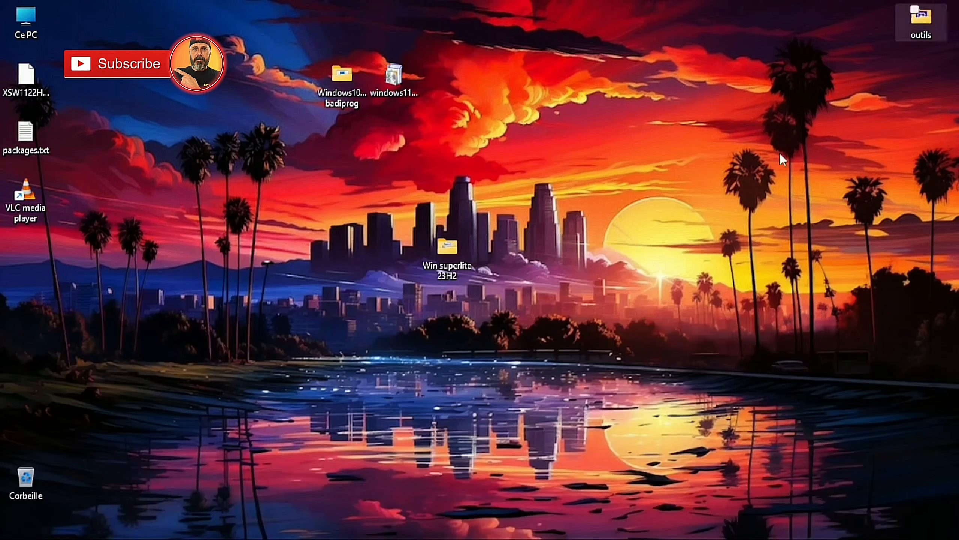
# - Open the Windows10-free-Activator folder and run Windows10_Activator.bat
pyautogui.click(341, 97)
pyautogui.doubleClick(341, 97)
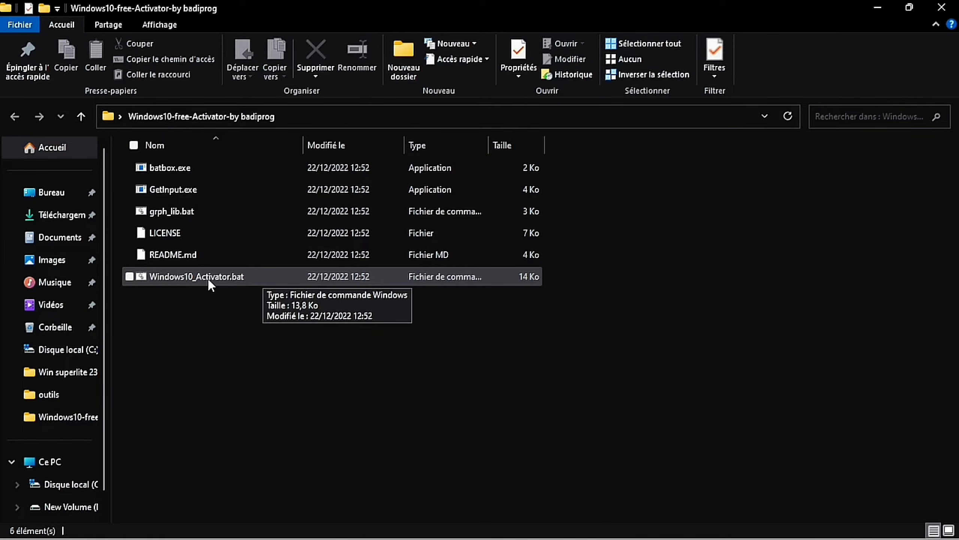
pyautogui.doubleClick(237, 275)
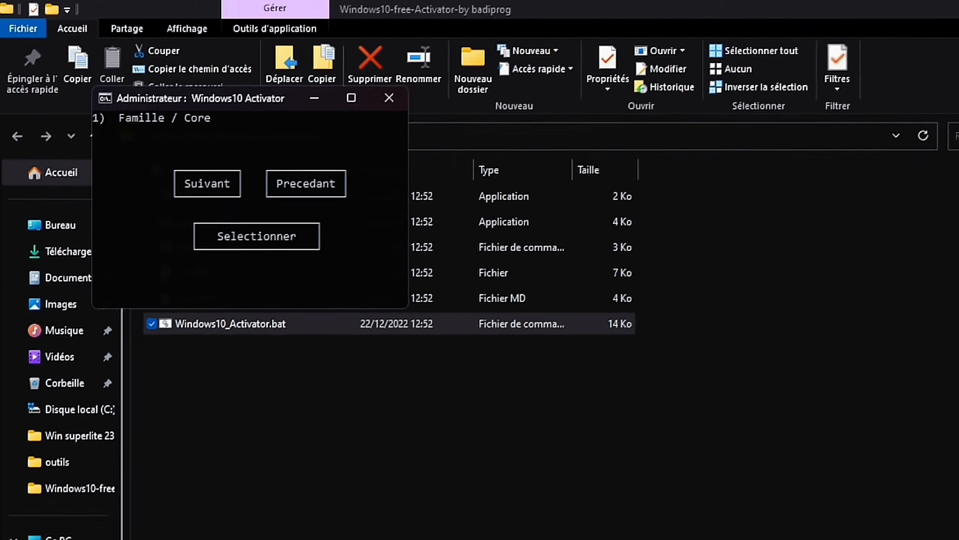
# - Check the Windows version by running WINVER from the Run box
pyautogui.rightClick(343, 529)
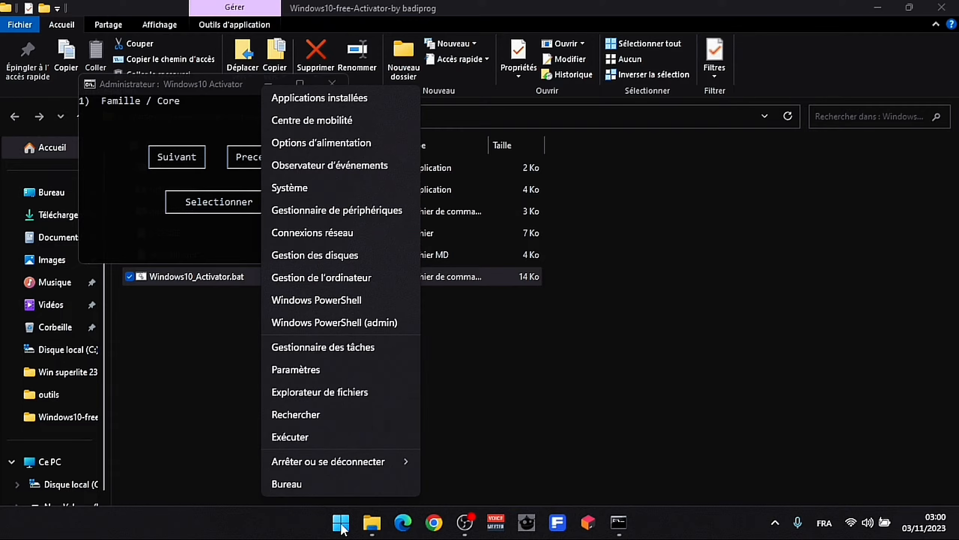
pyautogui.click(302, 437)
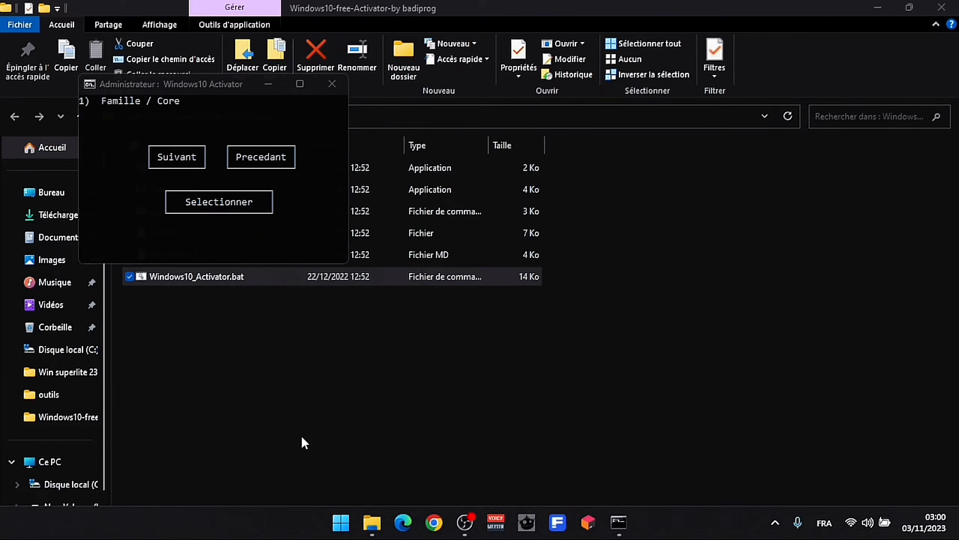
pyautogui.click(166, 441)
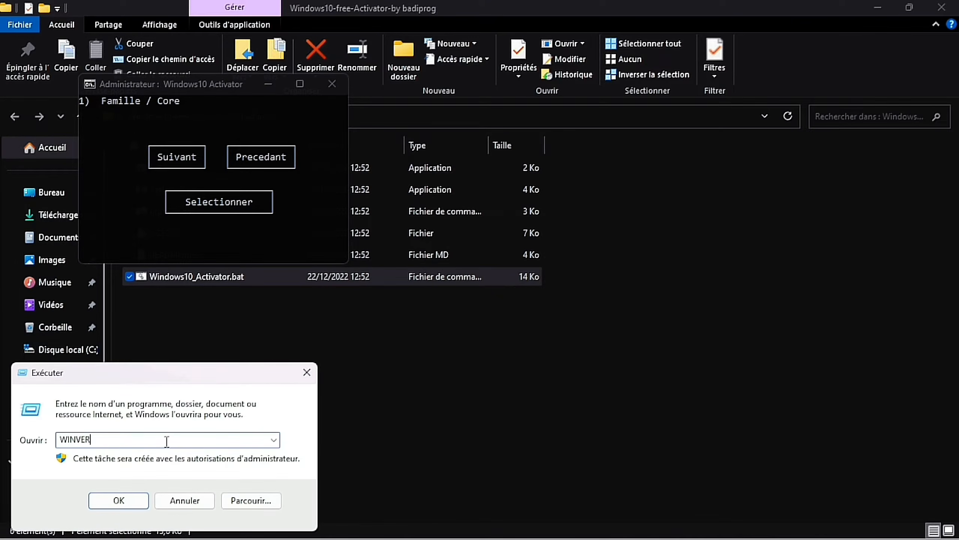
pyautogui.click(131, 500)
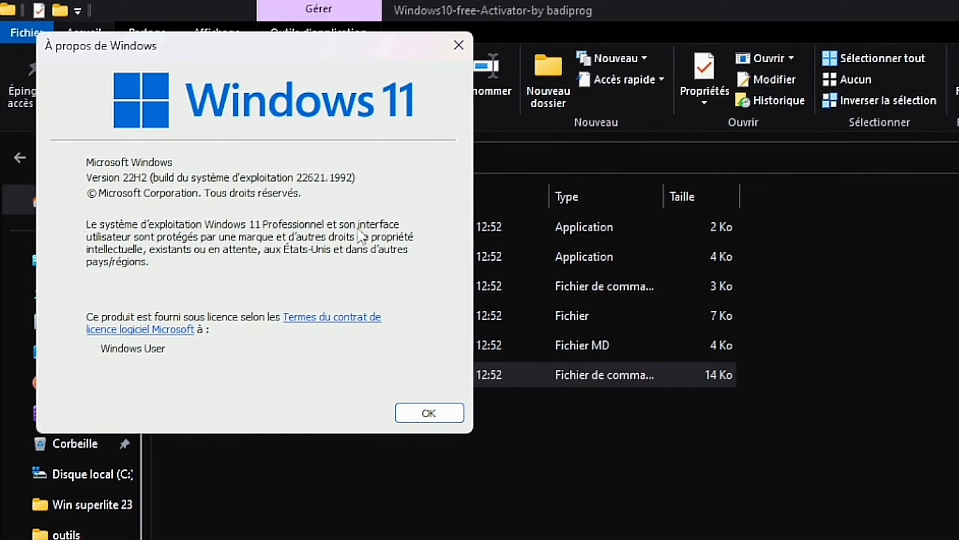
pyautogui.click(324, 322)
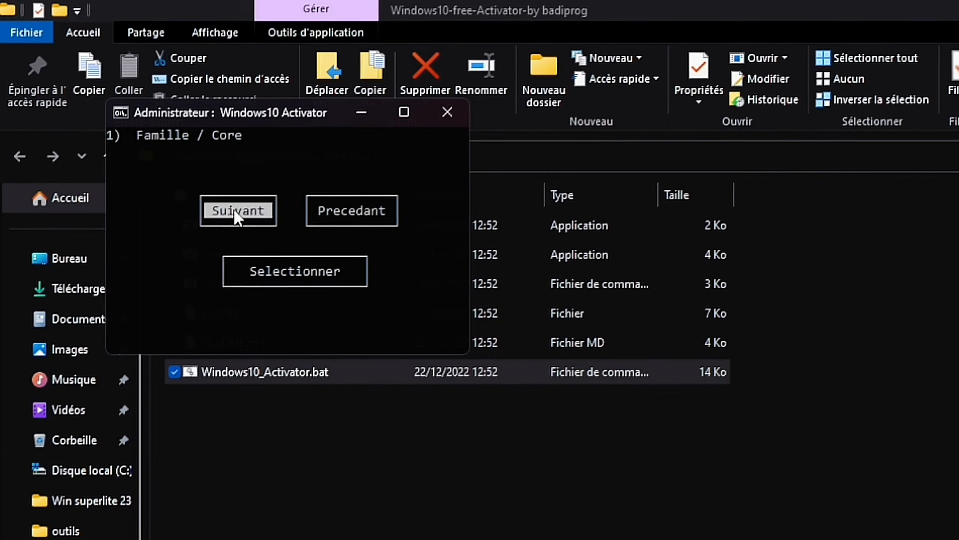
# - Activate the Professional edition in the activator, then open Personnaliser from the desktop
pyautogui.click(234, 210)
pyautogui.click(235, 212)
pyautogui.click(235, 212)
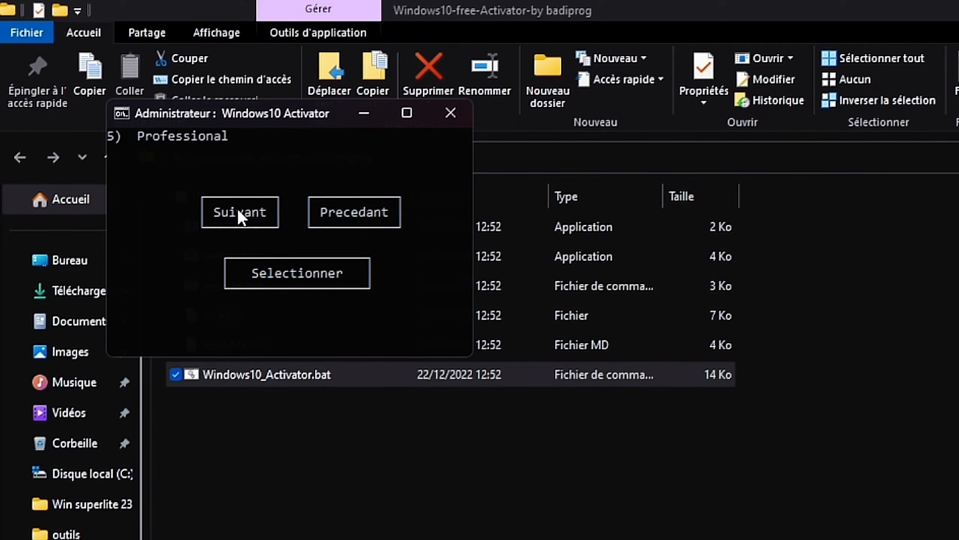
pyautogui.click(332, 276)
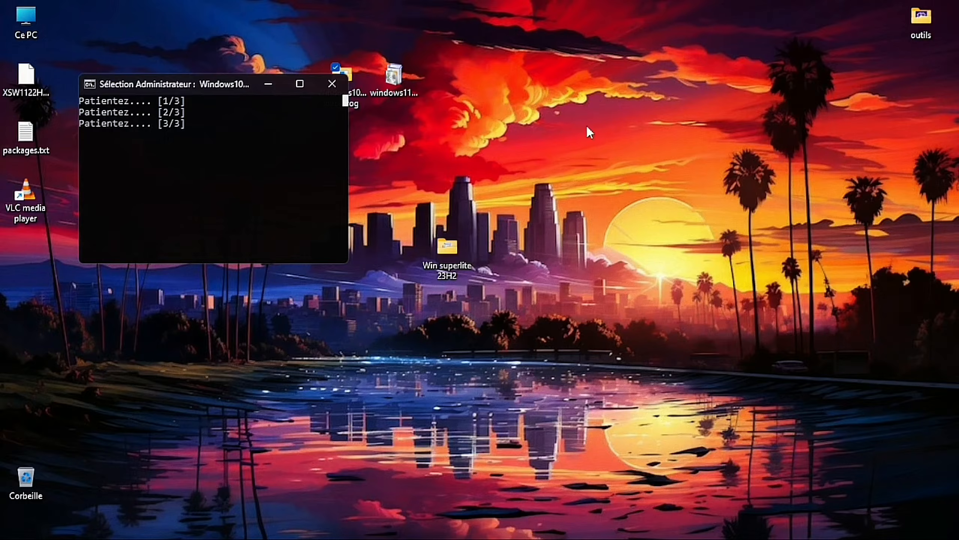
pyautogui.rightClick(587, 127)
pyautogui.click(631, 298)
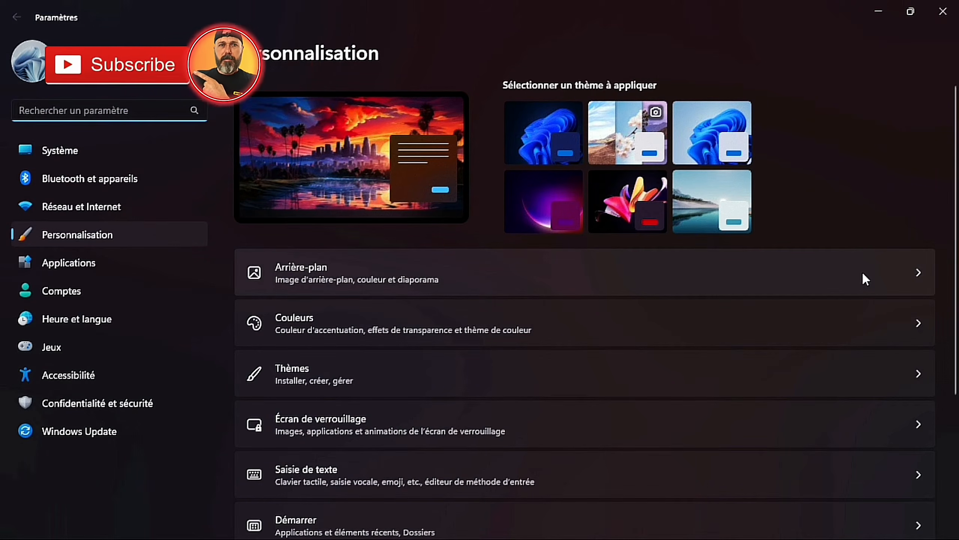
# - On the Arrière-plan page, browse for a wallpaper photo, then cancel without changing it
pyautogui.click(865, 278)
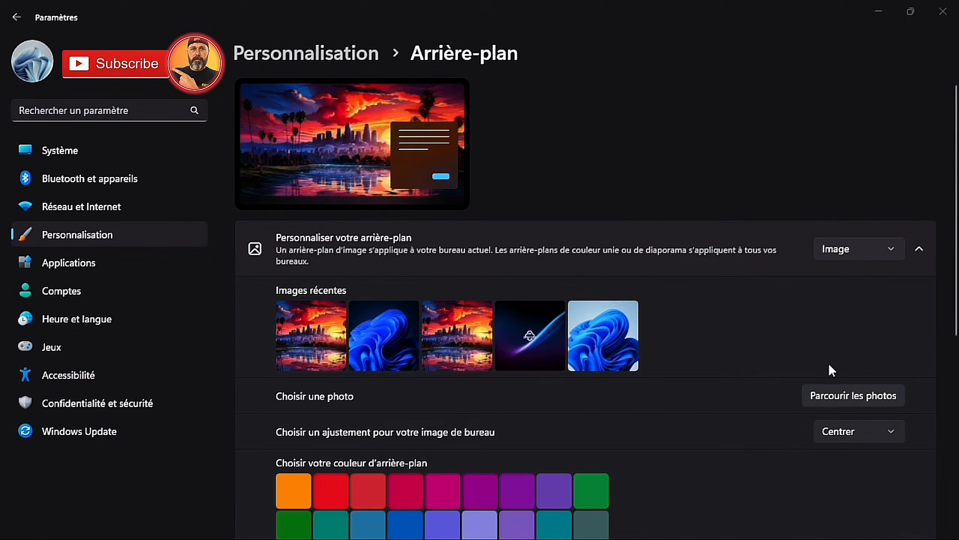
pyautogui.click(835, 392)
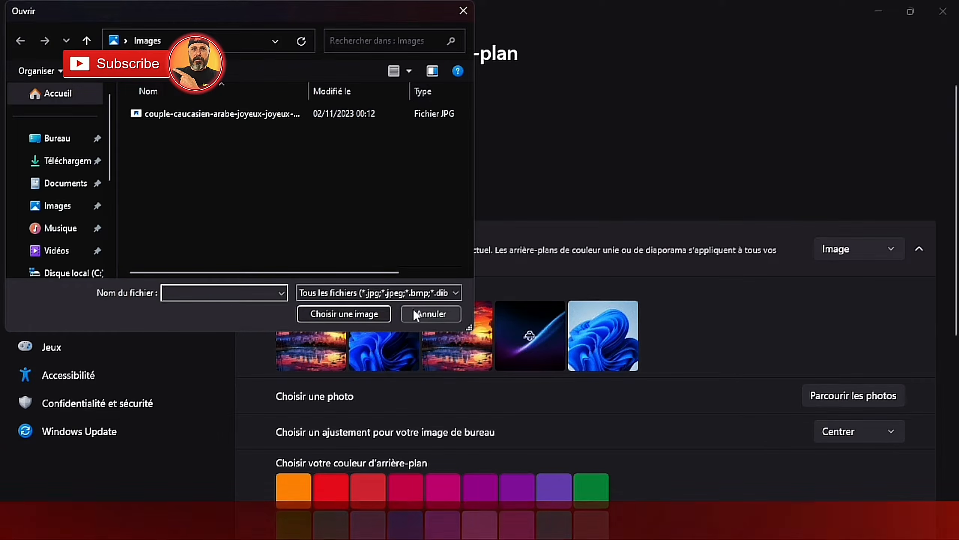
pyautogui.click(415, 313)
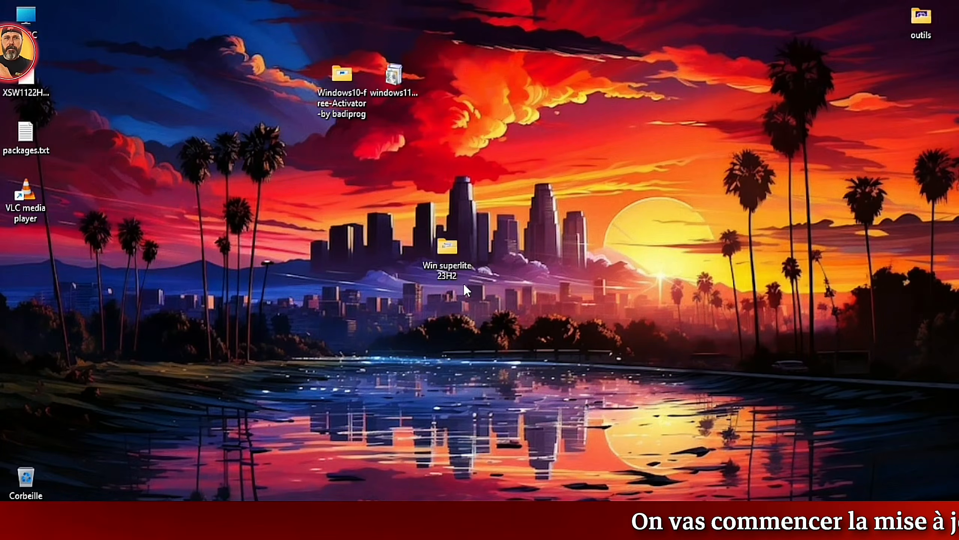
# - Launch the Ghost Toolbox console as administrator from the taskbar
pyautogui.click(529, 525)
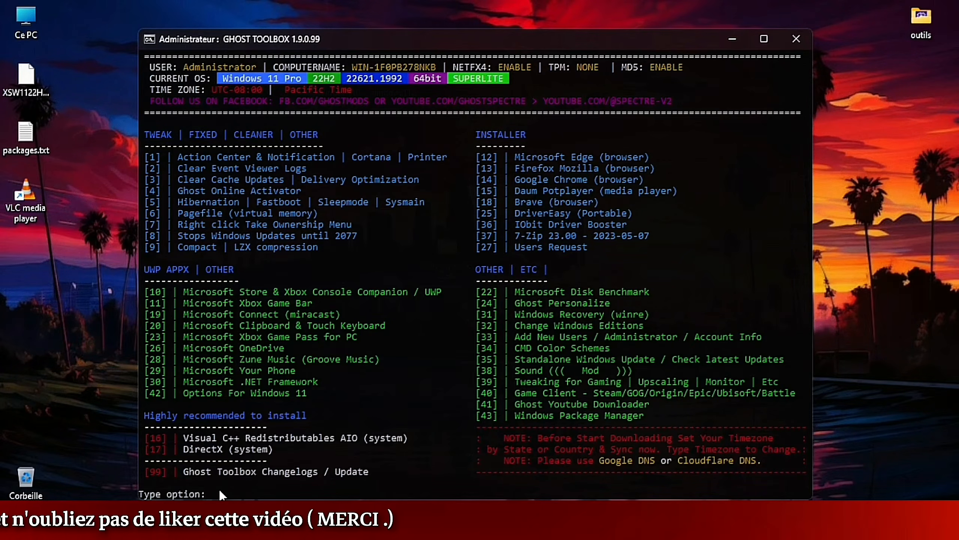
# - Try the copilot option, then download stable Microsoft Edge with options 12 and 1
pyautogui.write('copilot')
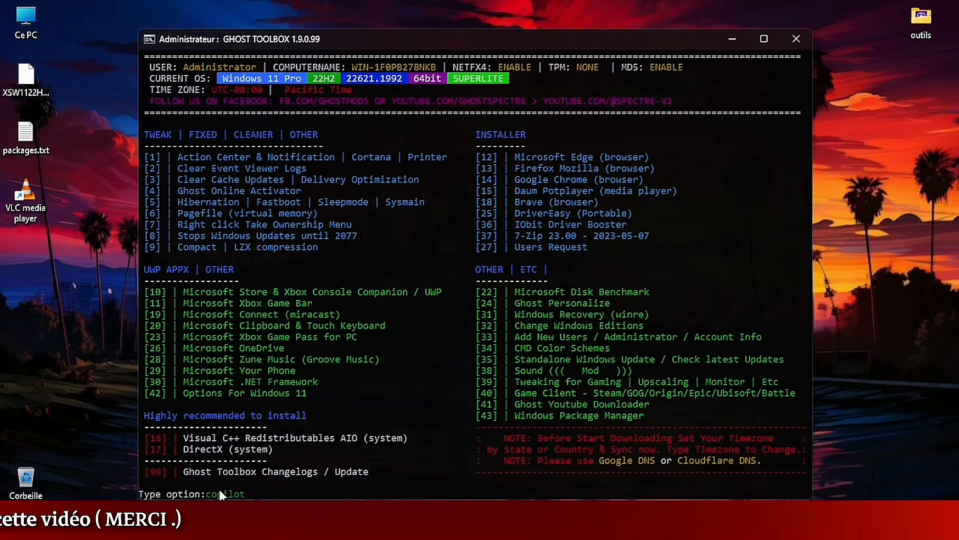
pyautogui.press('Return')
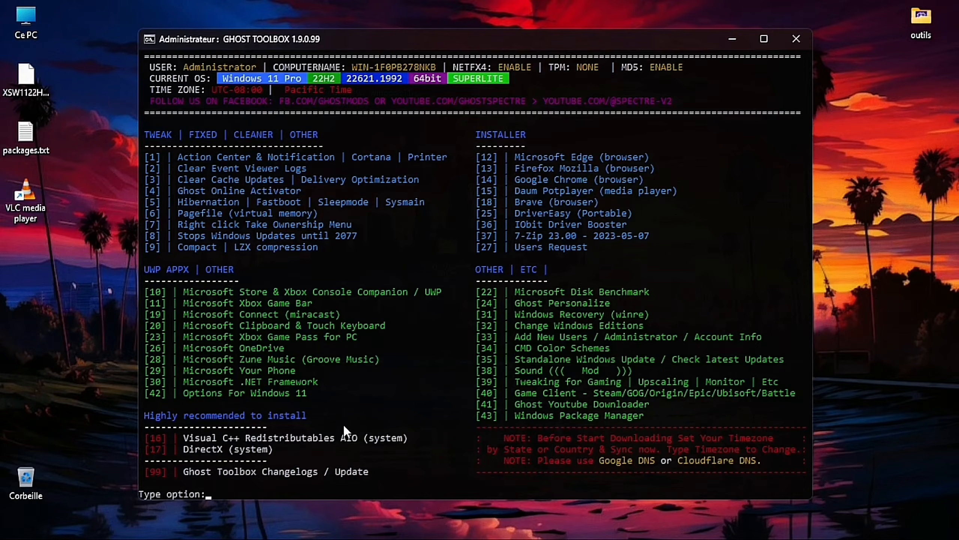
pyautogui.write('12')
pyautogui.press('Return')
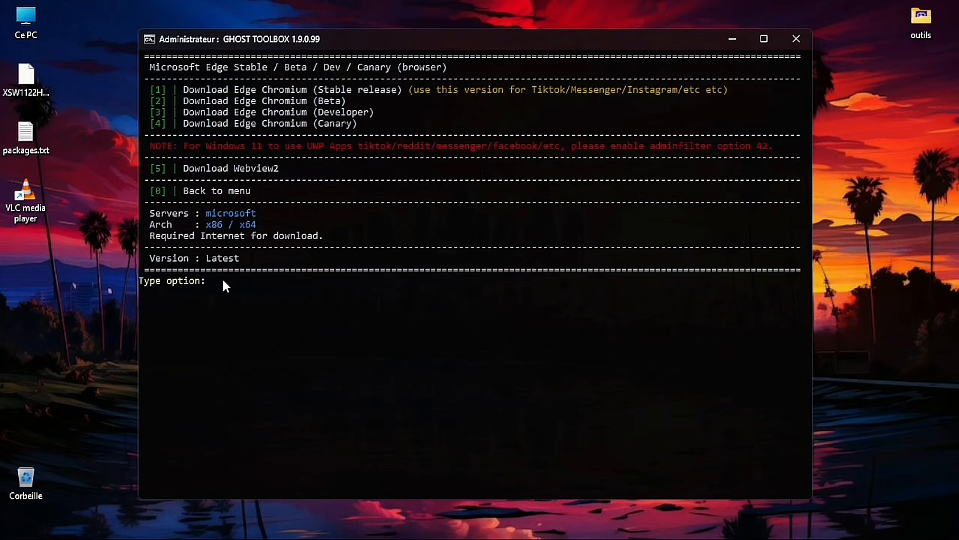
pyautogui.write('1')
pyautogui.press('Return')
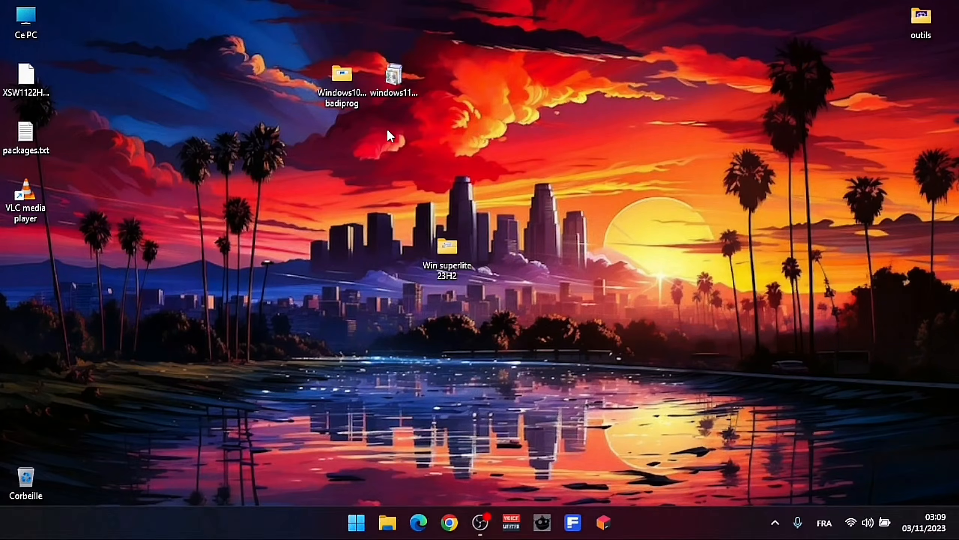
# - Move the windows11.0-23H2-x64.msu package on the desktop and run its standalone installer
pyautogui.moveTo(394, 78); pyautogui.dragTo(491, 177)
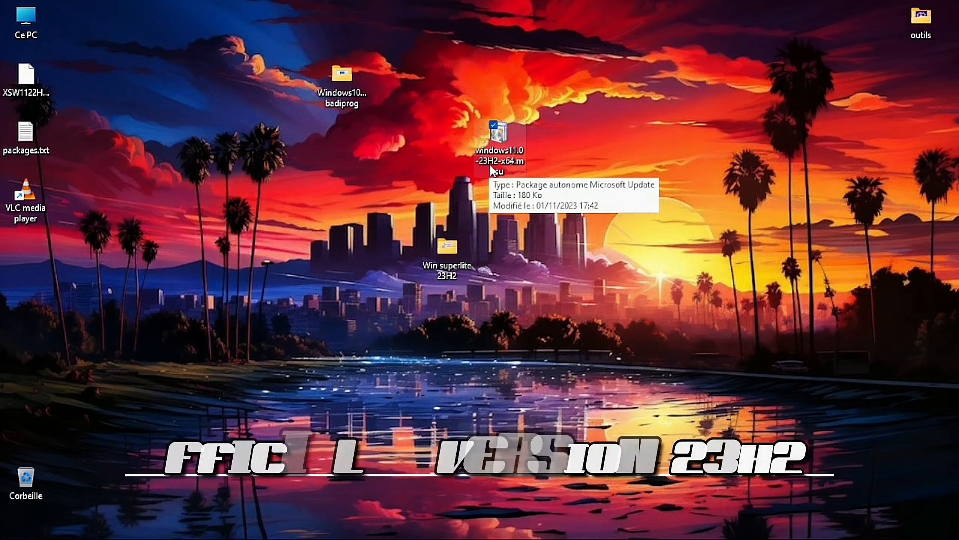
pyautogui.doubleClick(501, 140)
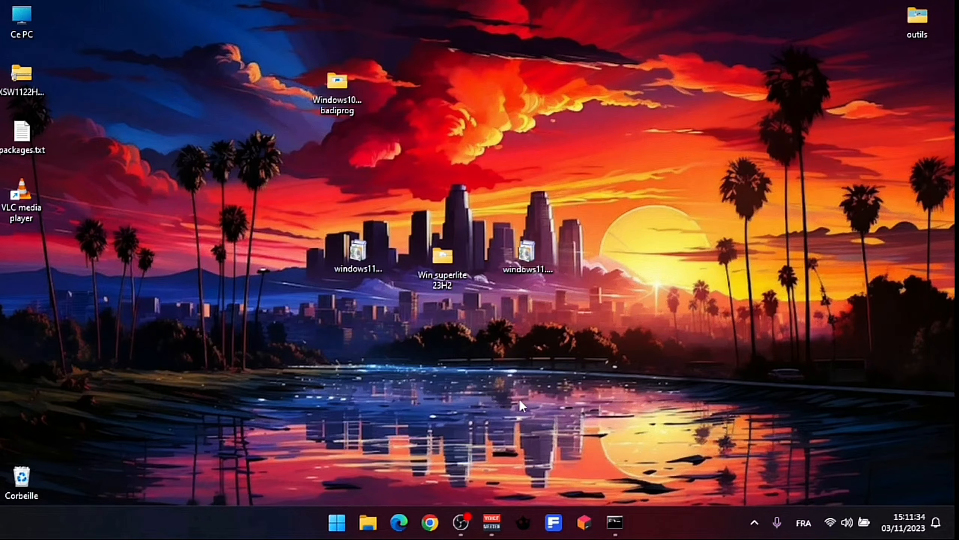
# - Run WINVER to confirm version 23H2 build 22631.2506, then bring back Ghost Toolbox
pyautogui.rightClick(337, 524)
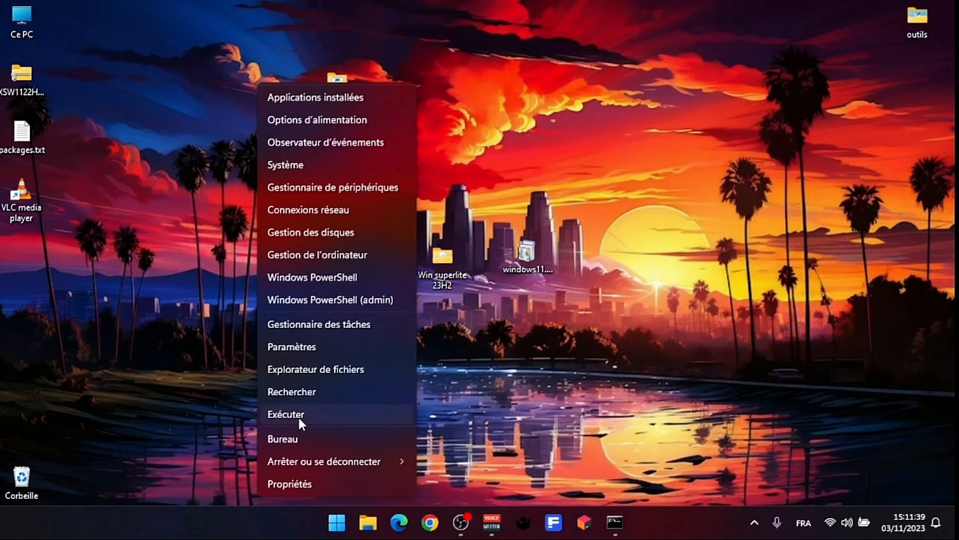
pyautogui.click(298, 418)
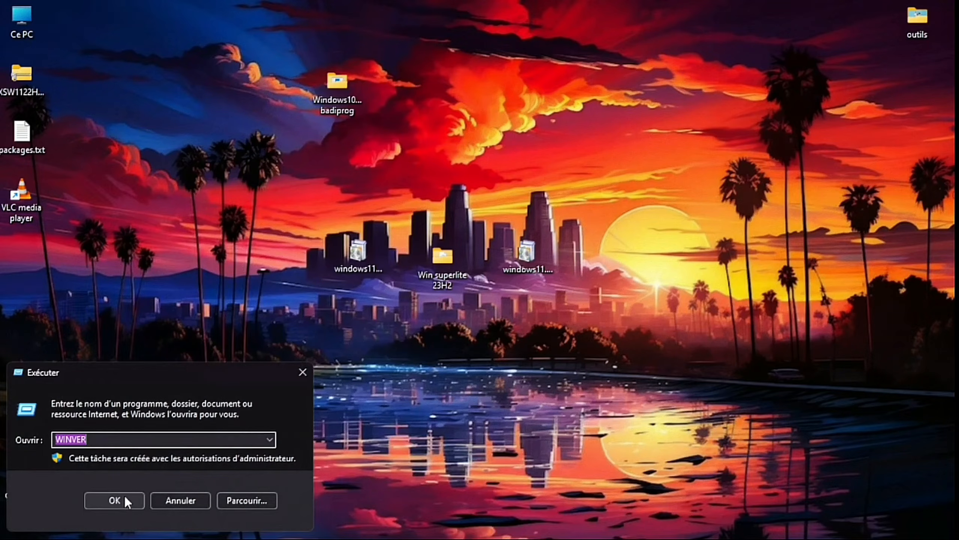
pyautogui.click(125, 498)
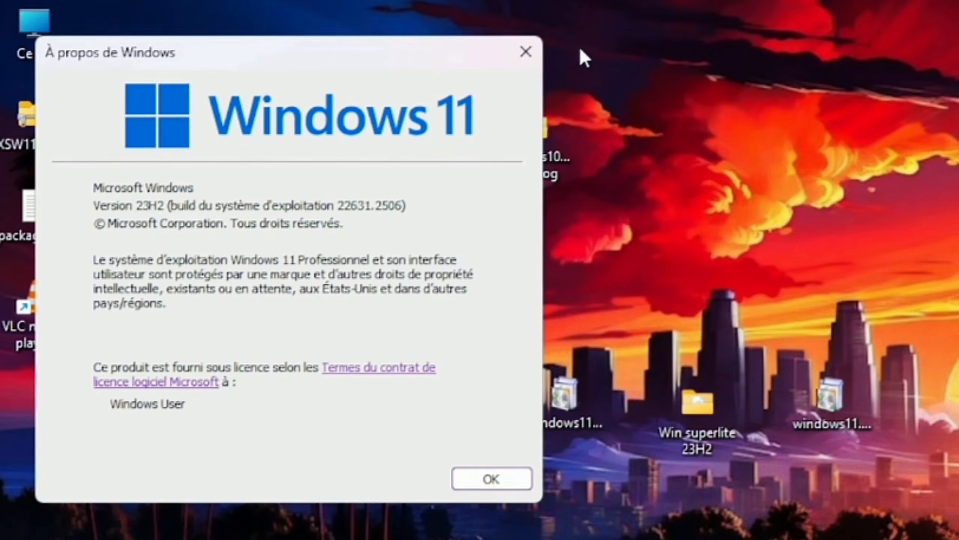
pyautogui.click(534, 49)
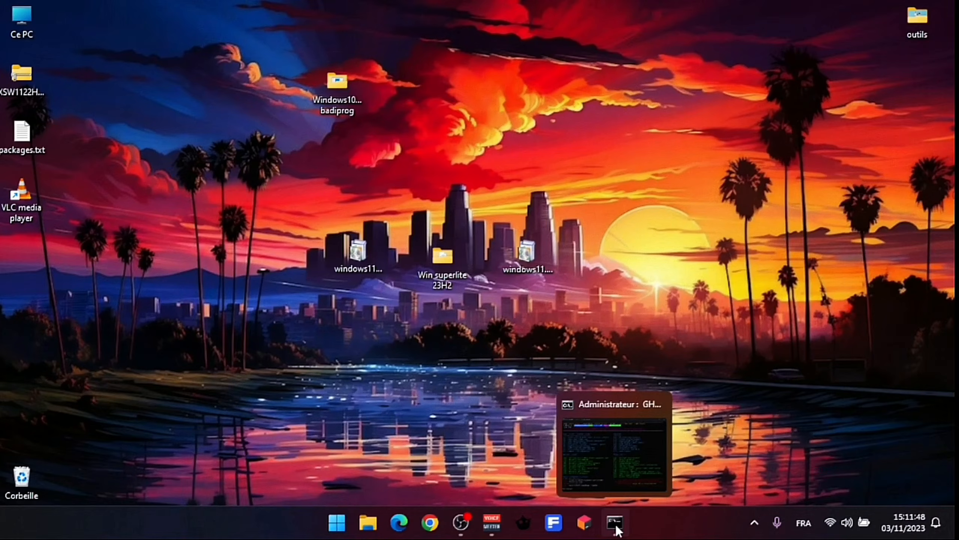
pyautogui.click(616, 525)
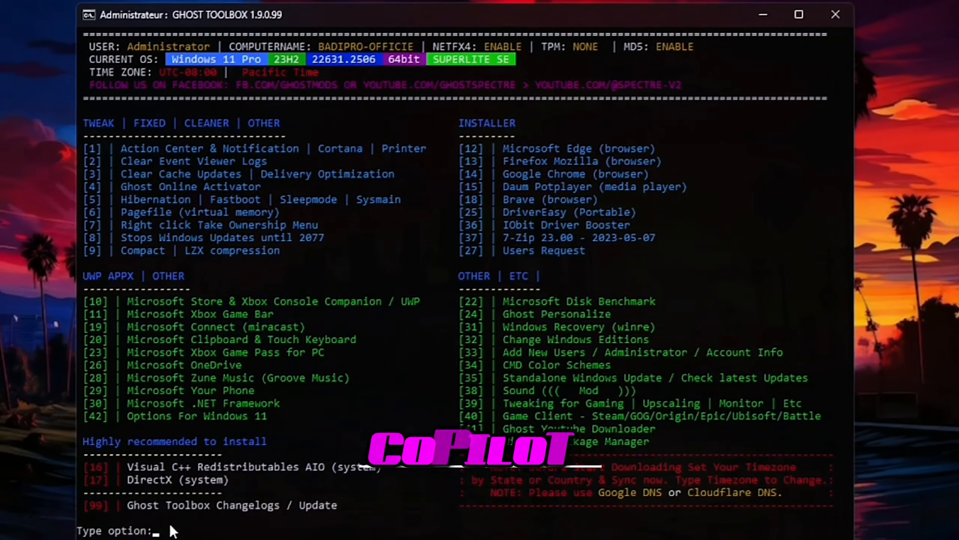
# - Rerun the copilot command, then open and close the Copilot (Preview) panel
pyautogui.write('copilot')
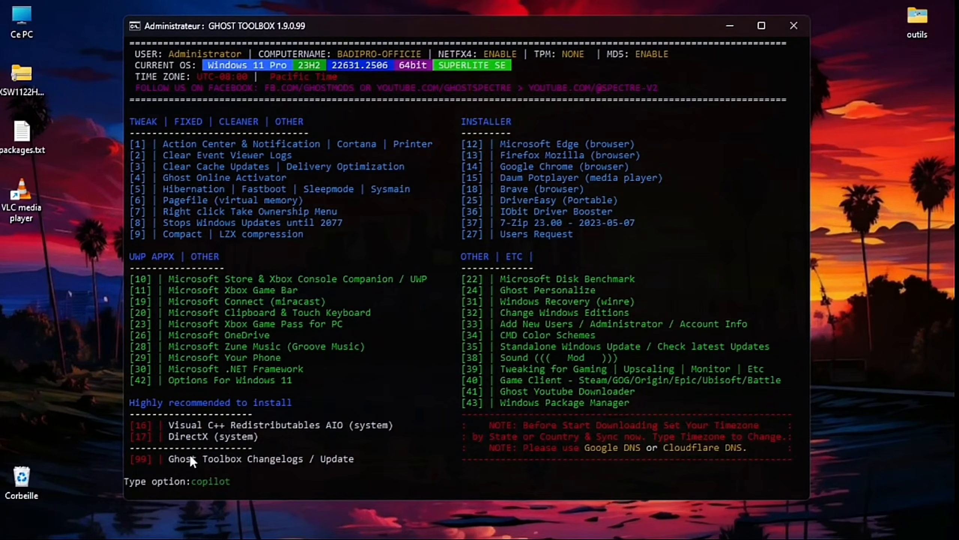
pyautogui.press('Return')
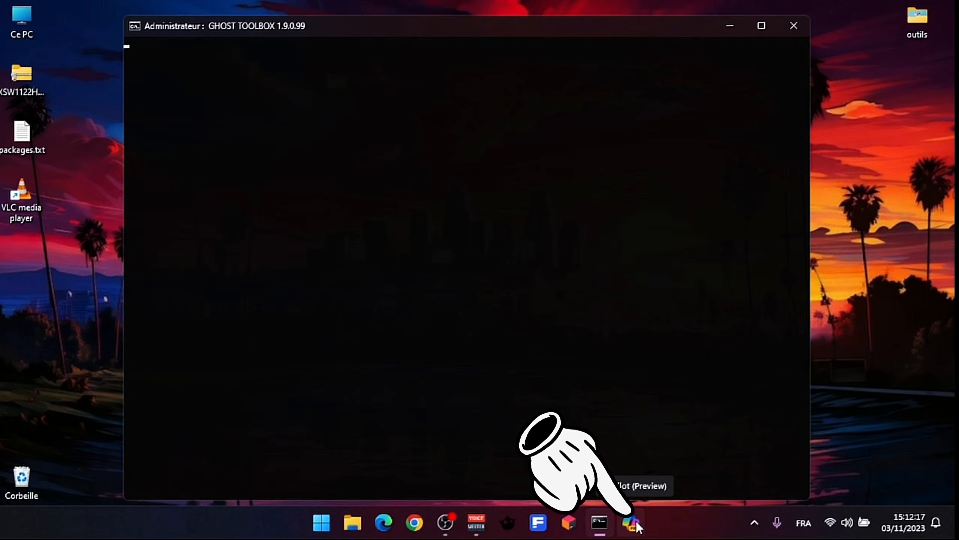
pyautogui.click(631, 523)
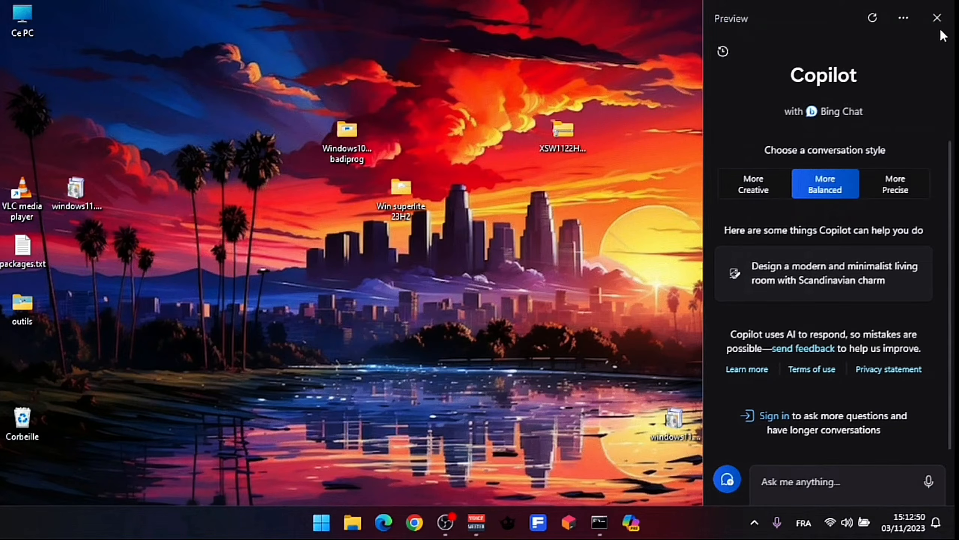
pyautogui.click(939, 14)
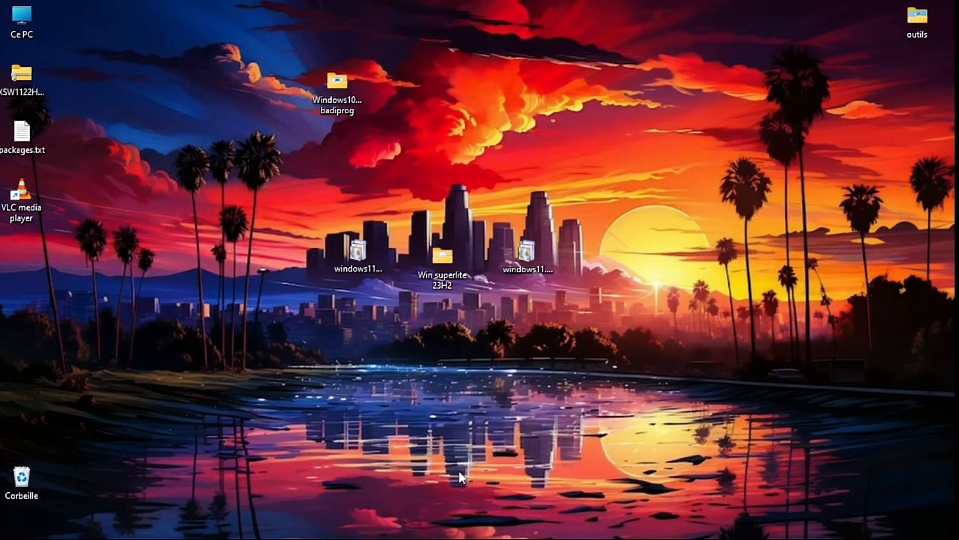
# - Clean 594 Mo of Précédente(s) installation(s) via Stockage cleanup recommendations, then close Settings
pyautogui.moveTo(369, 536)
pyautogui.rightClick(321, 523)
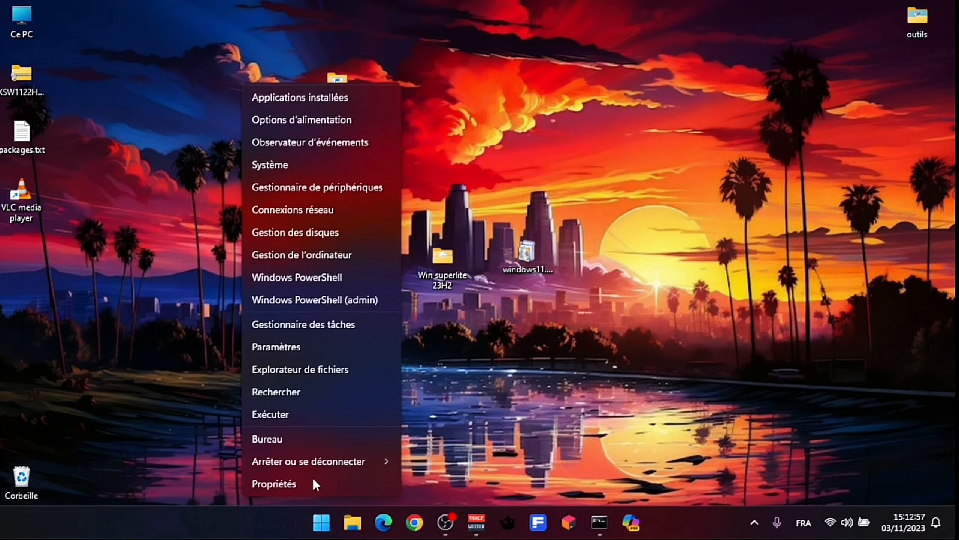
pyautogui.click(305, 352)
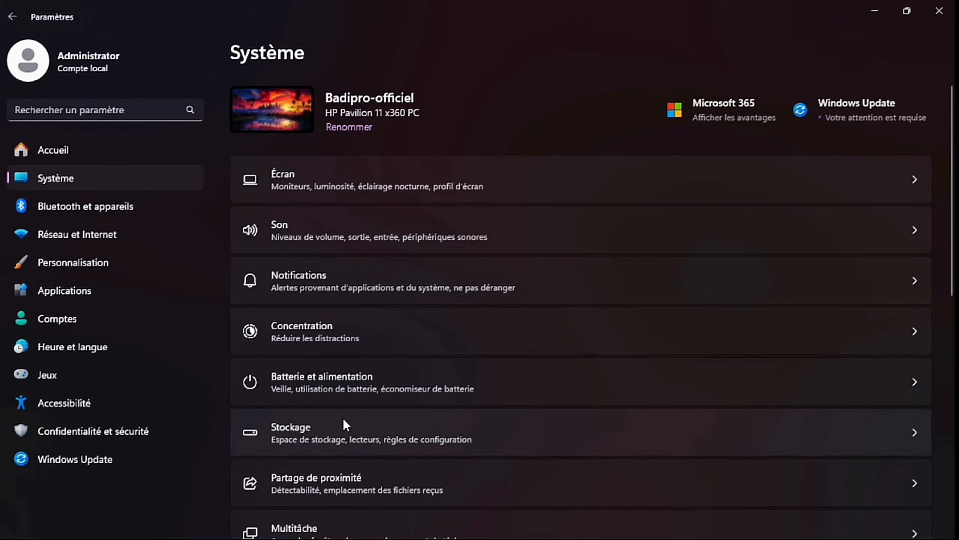
pyautogui.click(353, 426)
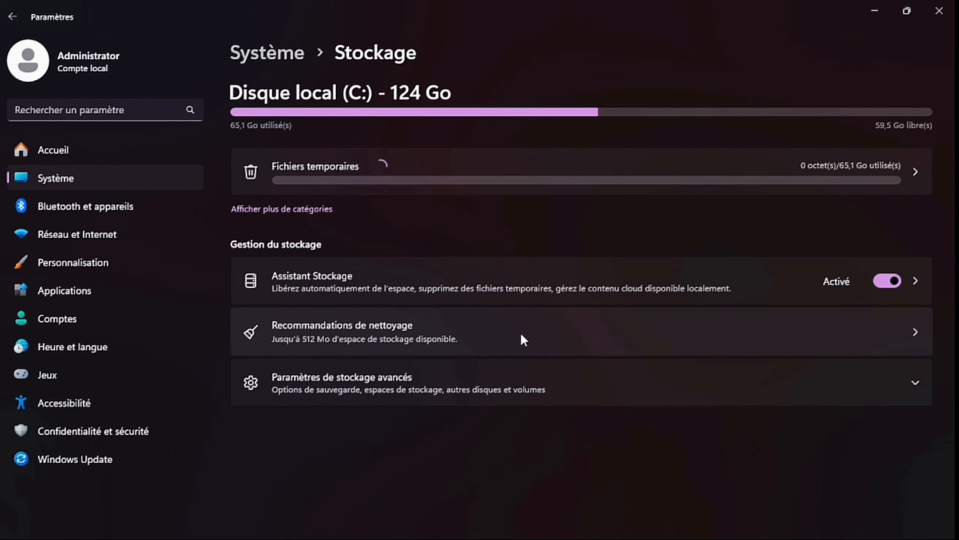
pyautogui.click(549, 333)
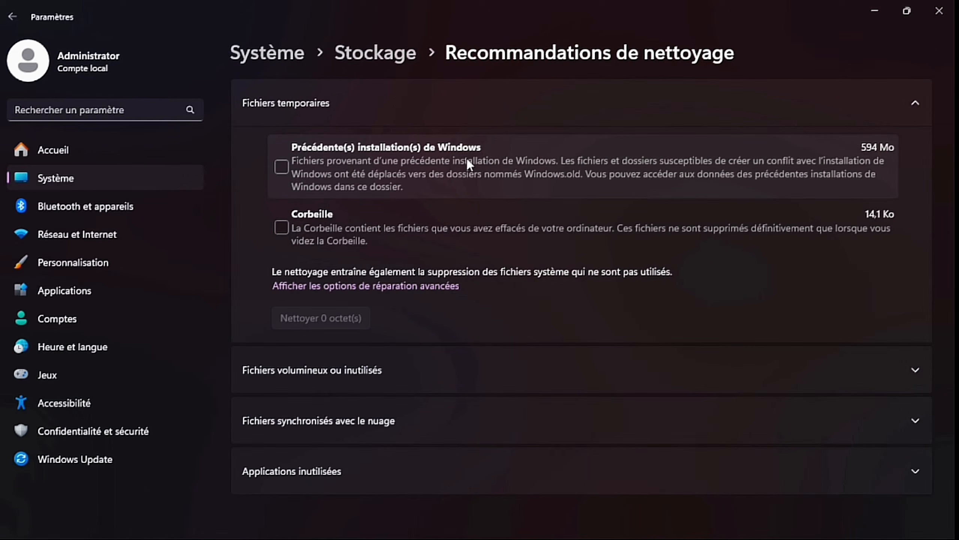
pyautogui.click(284, 171)
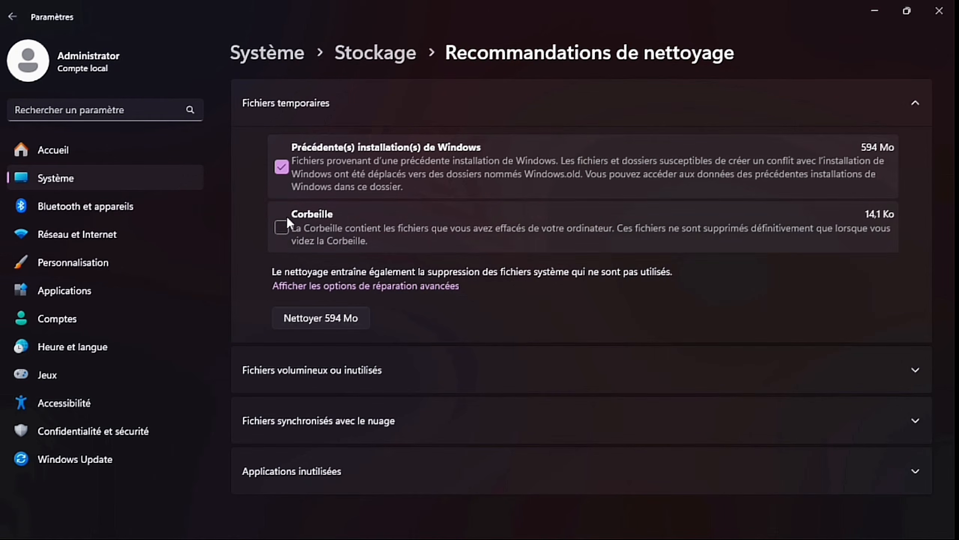
pyautogui.click(343, 319)
pyautogui.click(390, 320)
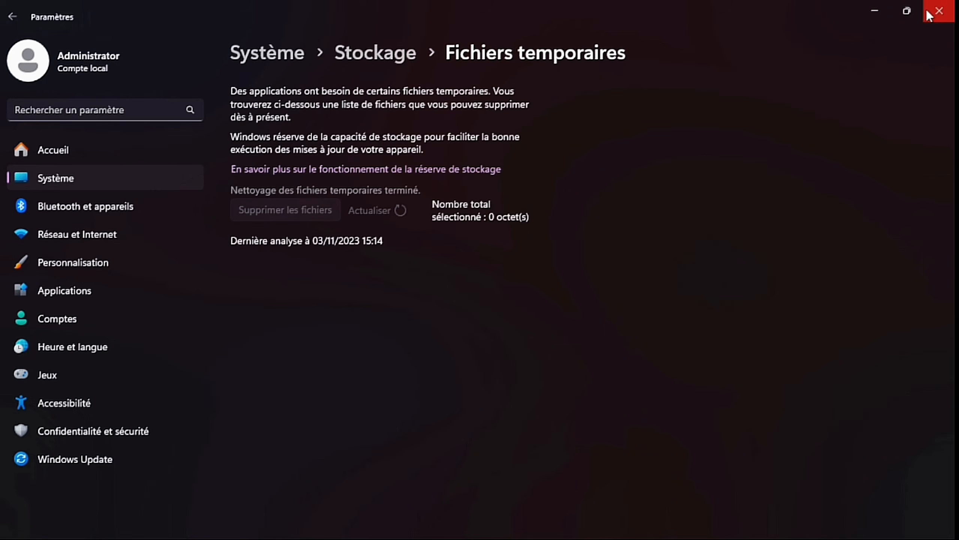
pyautogui.click(927, 10)
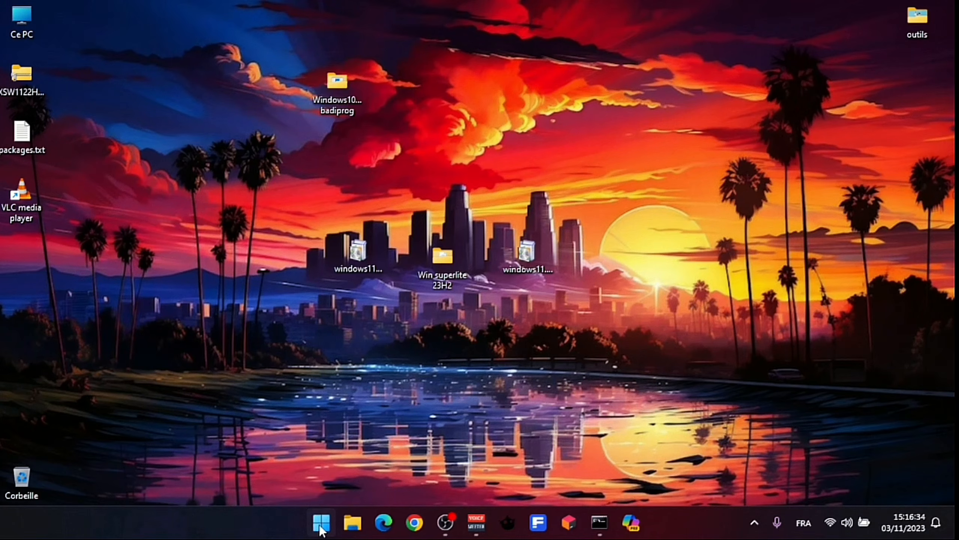
# - Open Services from Start search and open the SysMain service's properties
pyautogui.click(321, 529)
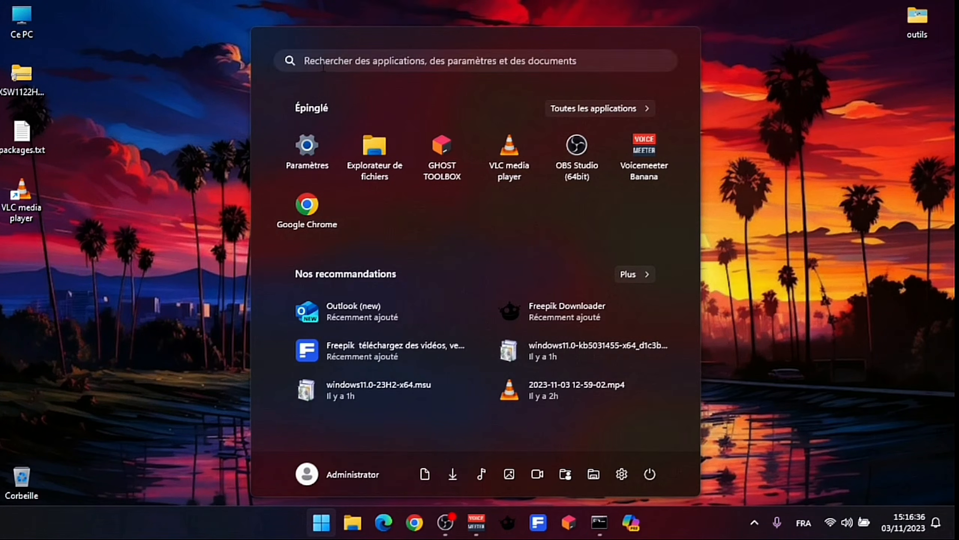
pyautogui.write('services')
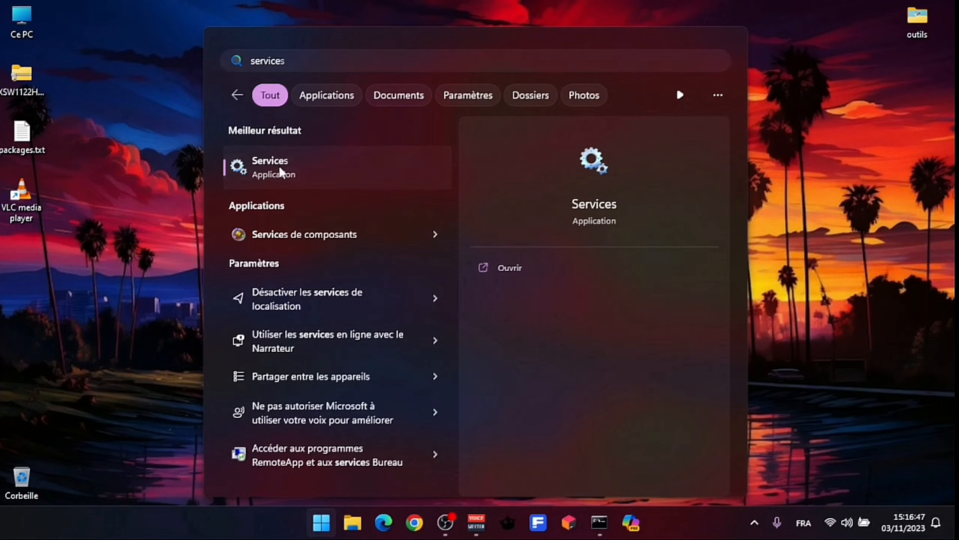
pyautogui.click(279, 167)
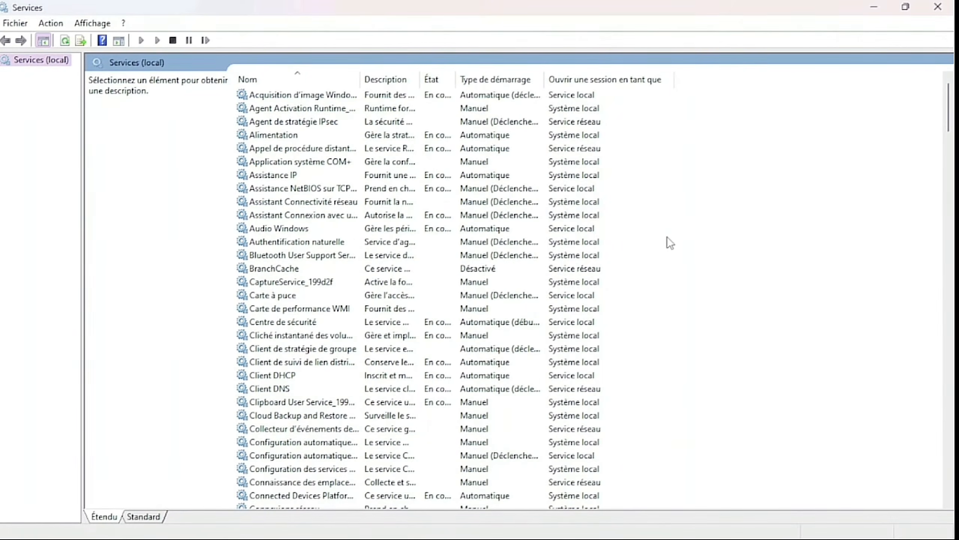
pyautogui.click(667, 242)
pyautogui.press('s')
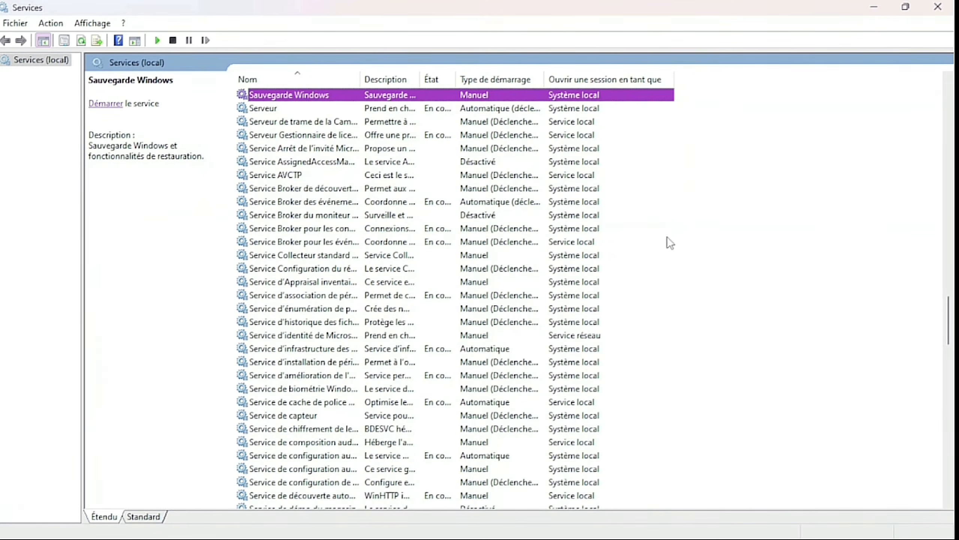
pyautogui.moveTo(950, 314); pyautogui.dragTo(950, 438)
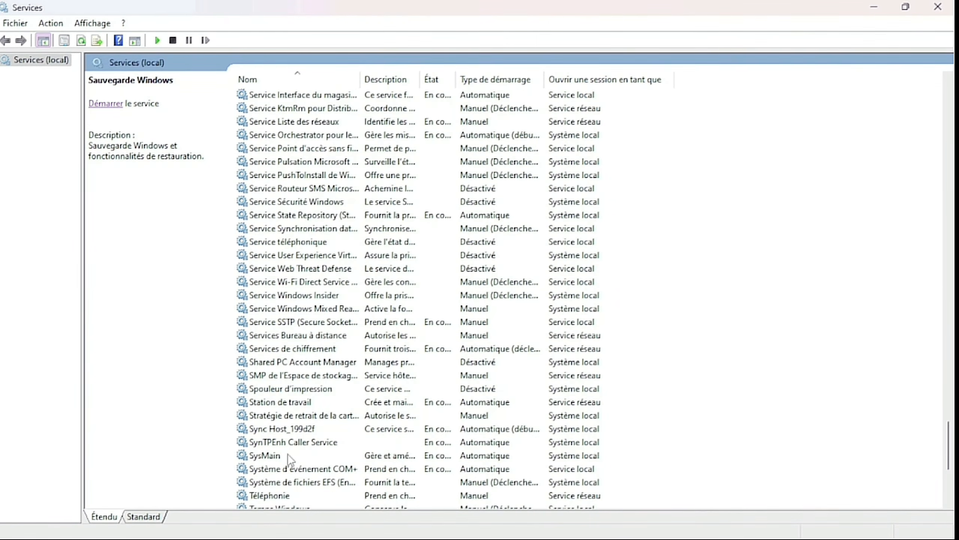
pyautogui.click(286, 456)
pyautogui.doubleClick(286, 457)
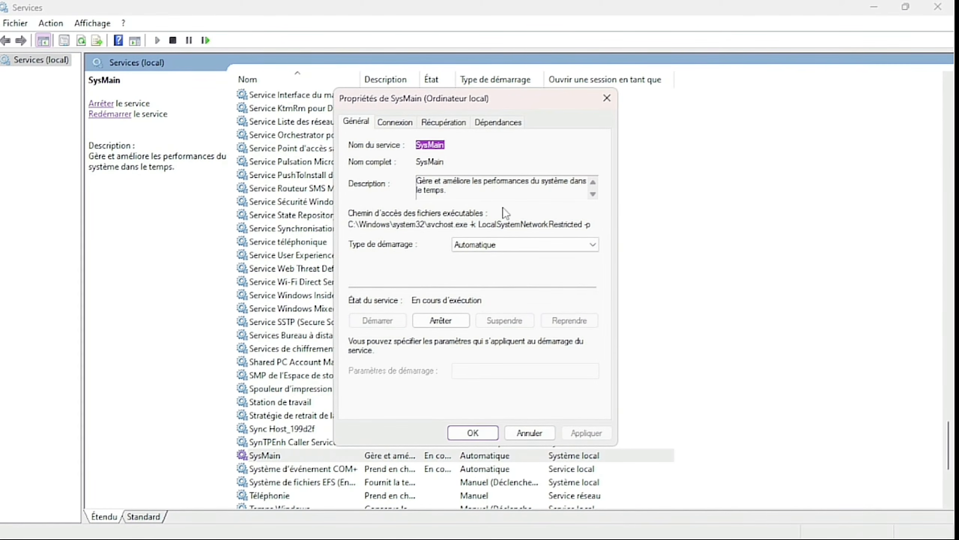
# - Set SysMain's startup type to Désactivé, stop it, apply, and close Services
pyautogui.click(521, 250)
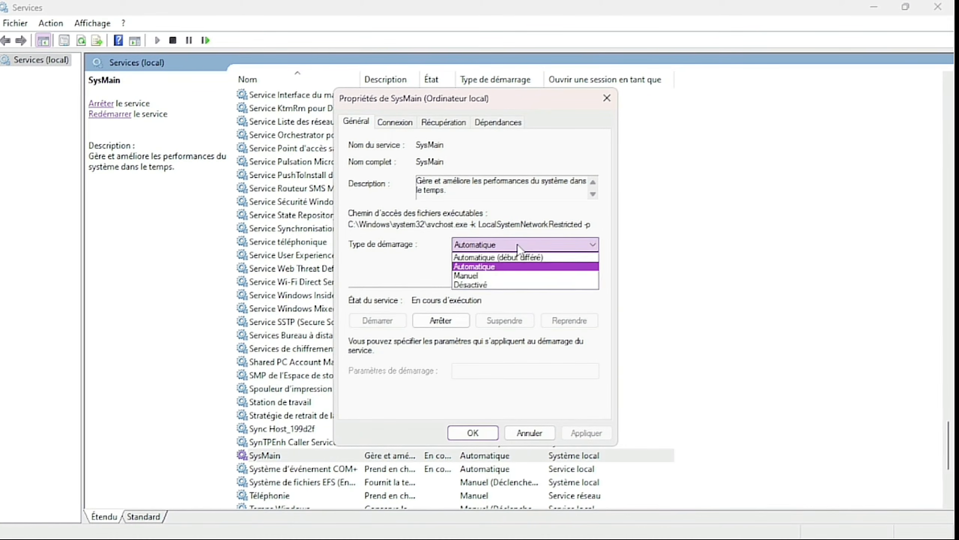
pyautogui.click(483, 286)
pyautogui.click(448, 325)
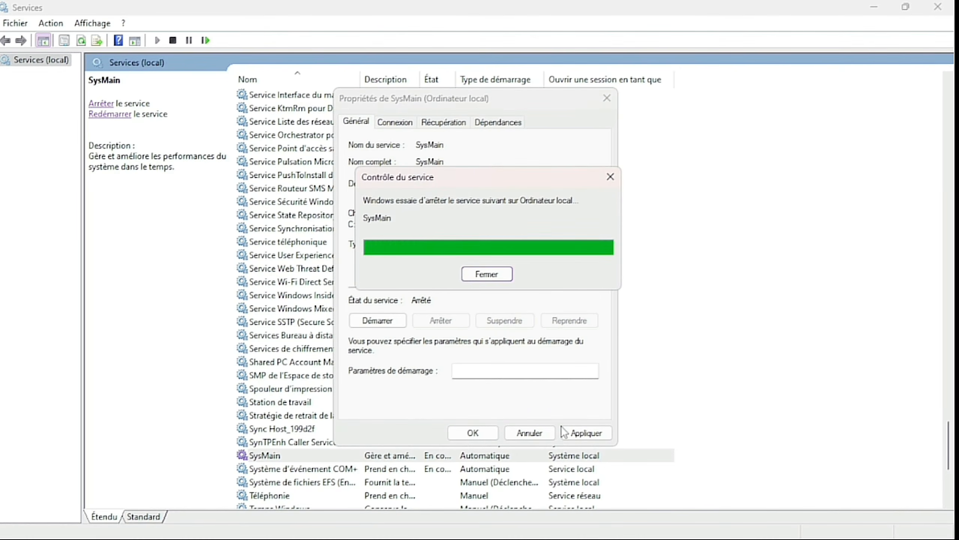
pyautogui.click(579, 434)
pyautogui.click(471, 433)
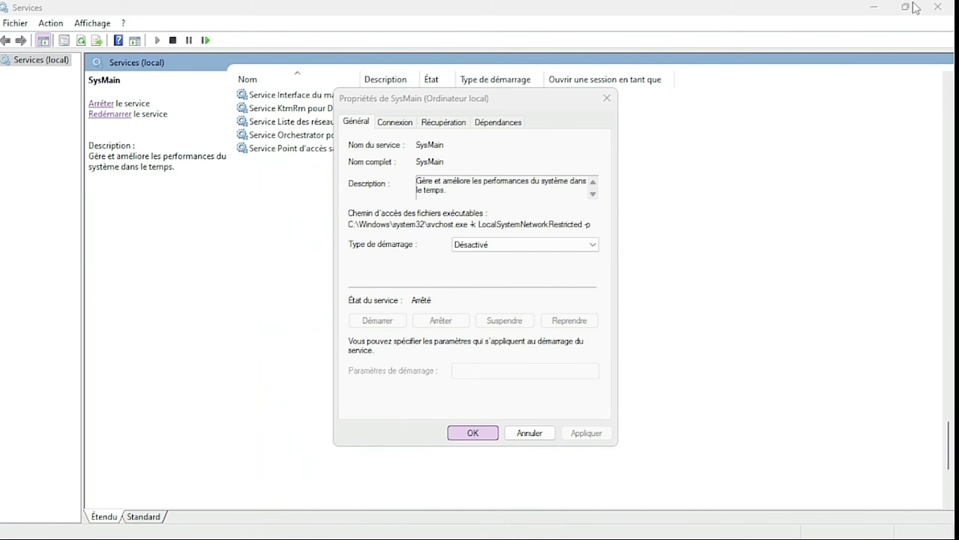
pyautogui.click(933, 7)
pyautogui.press('super+x')
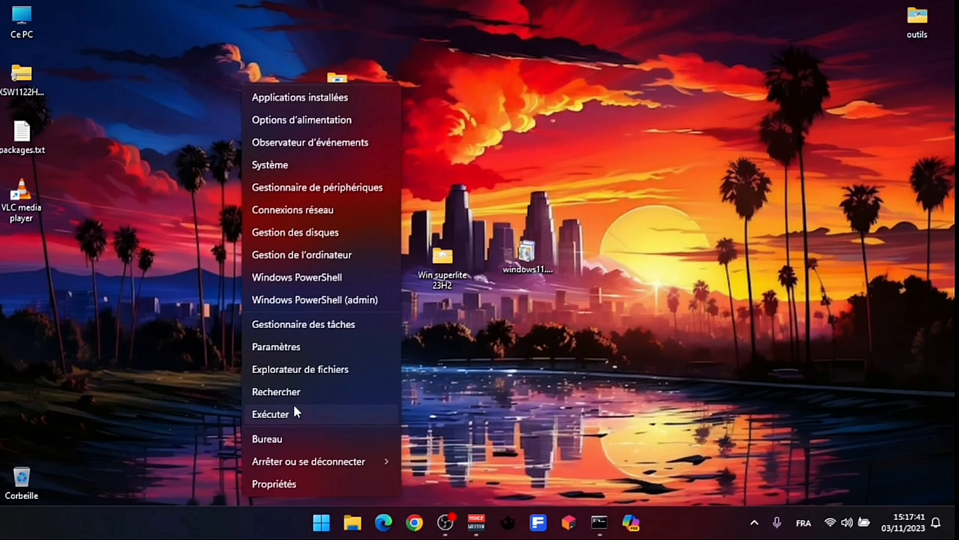
# - Open the Prefetch folder via Run and delete all 299 items in it
pyautogui.click(285, 410)
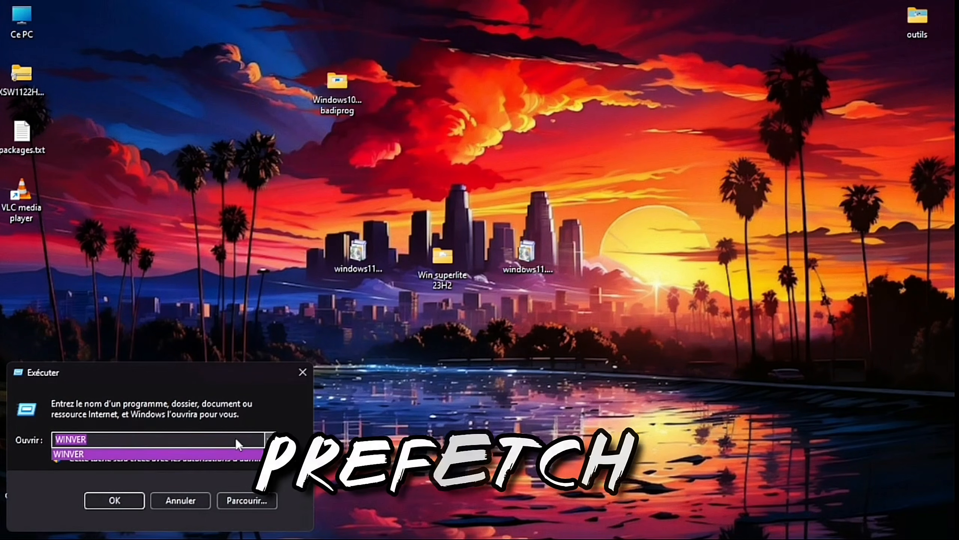
pyautogui.write('prefetch')
pyautogui.press('Return')
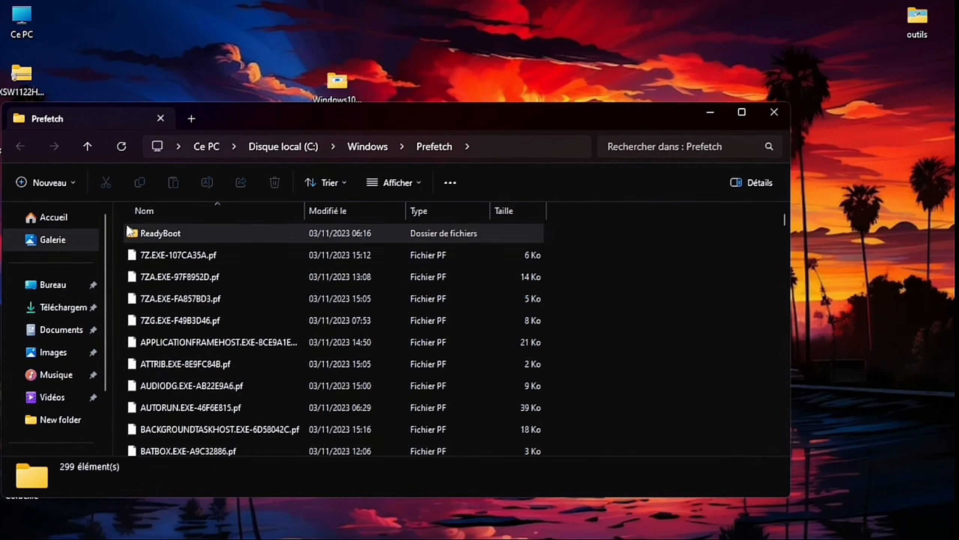
pyautogui.click(134, 212)
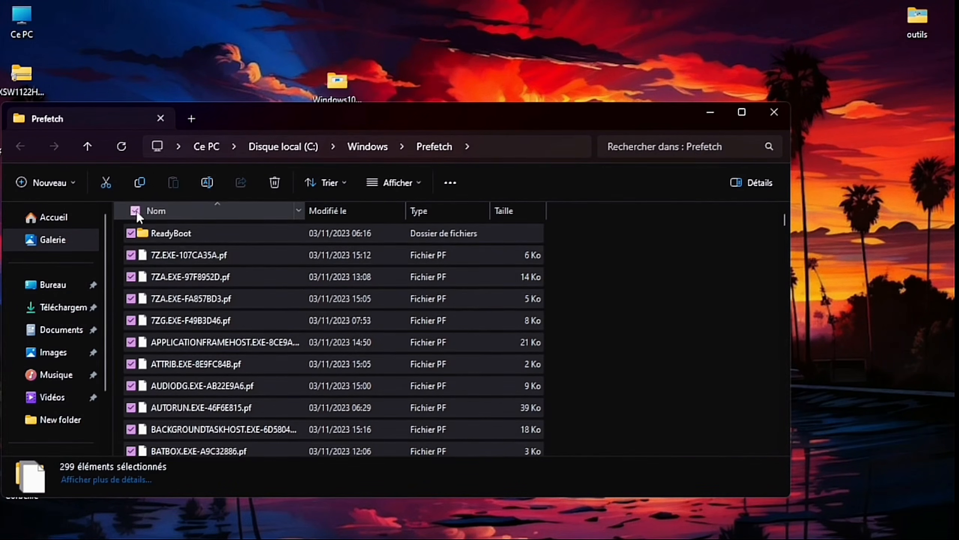
pyautogui.click(274, 185)
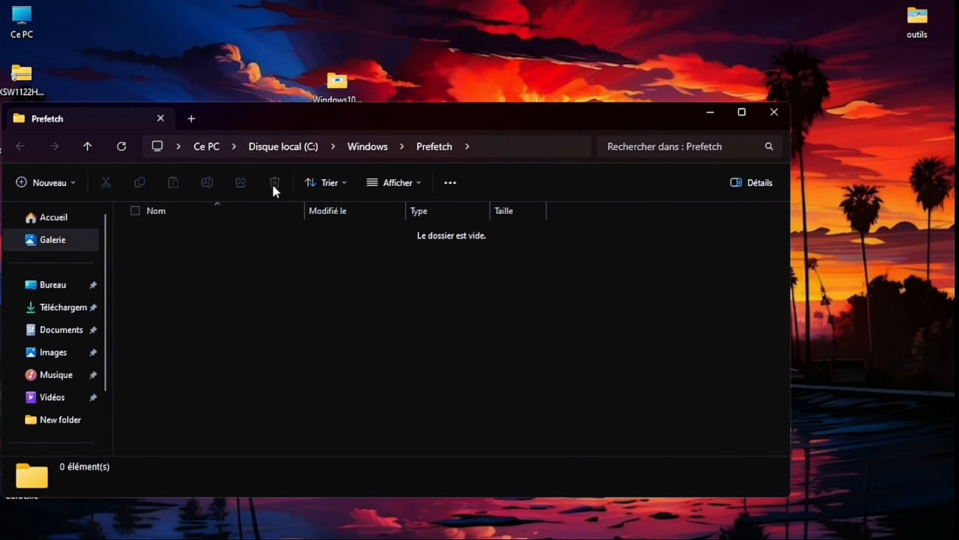